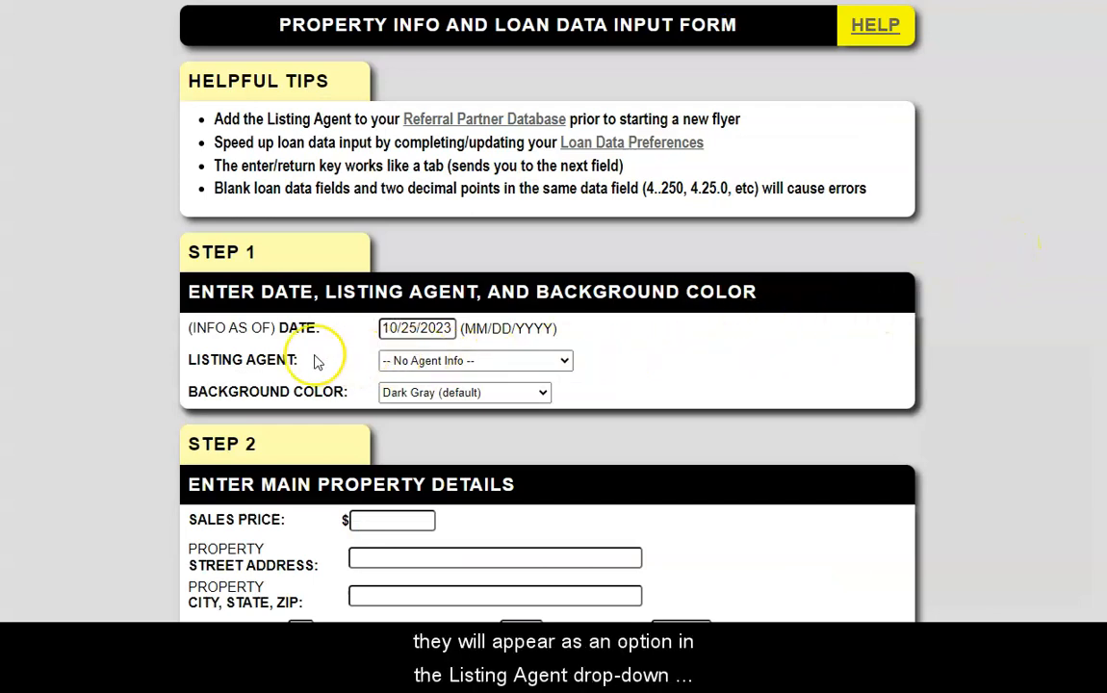
Choose one of the saved agents as the flyer's listing agent in Step 1
left_click(563, 361)
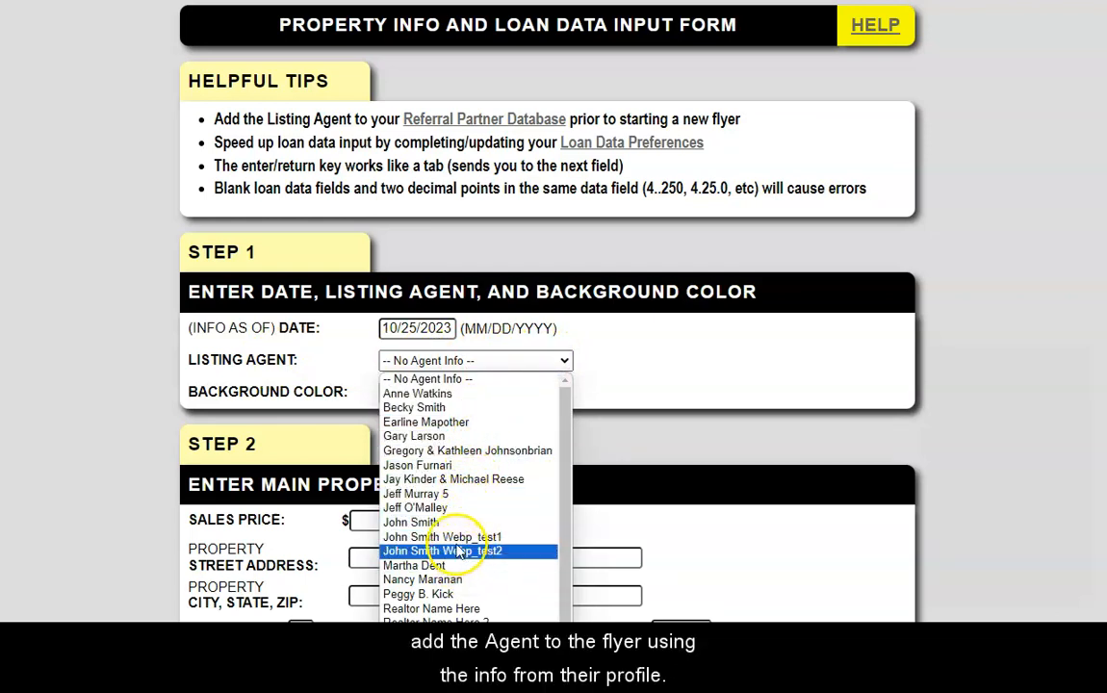
left_click(429, 523)
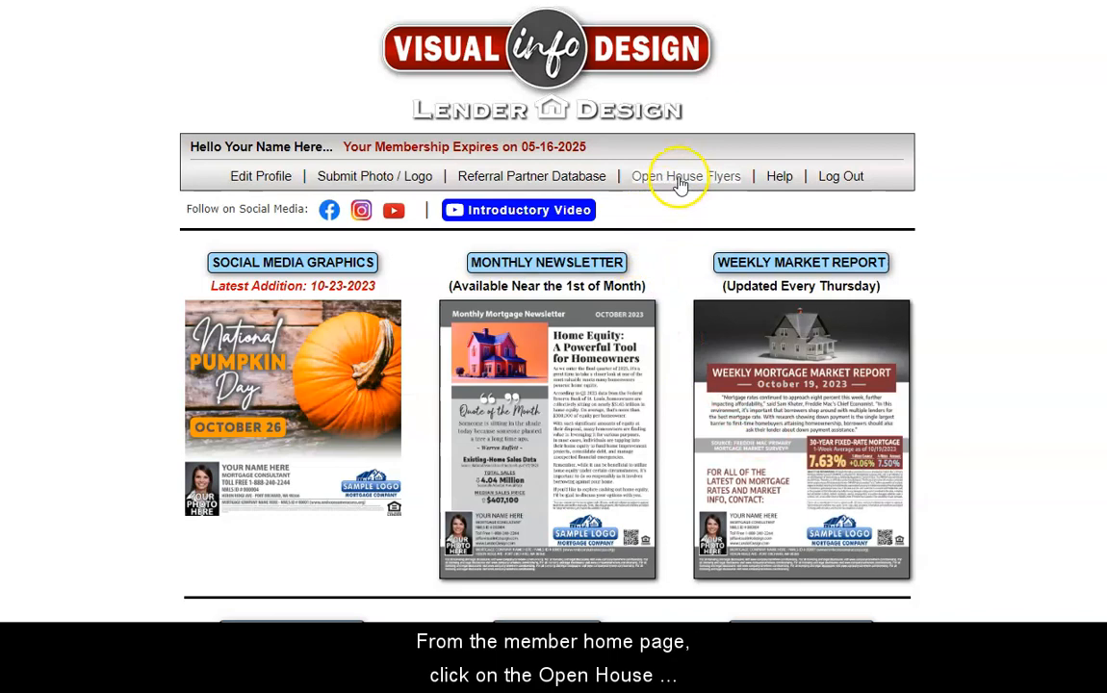
Go to the Open House Flyers database from the member home page and start a new flyer
scroll(626, 296, "down", 5)
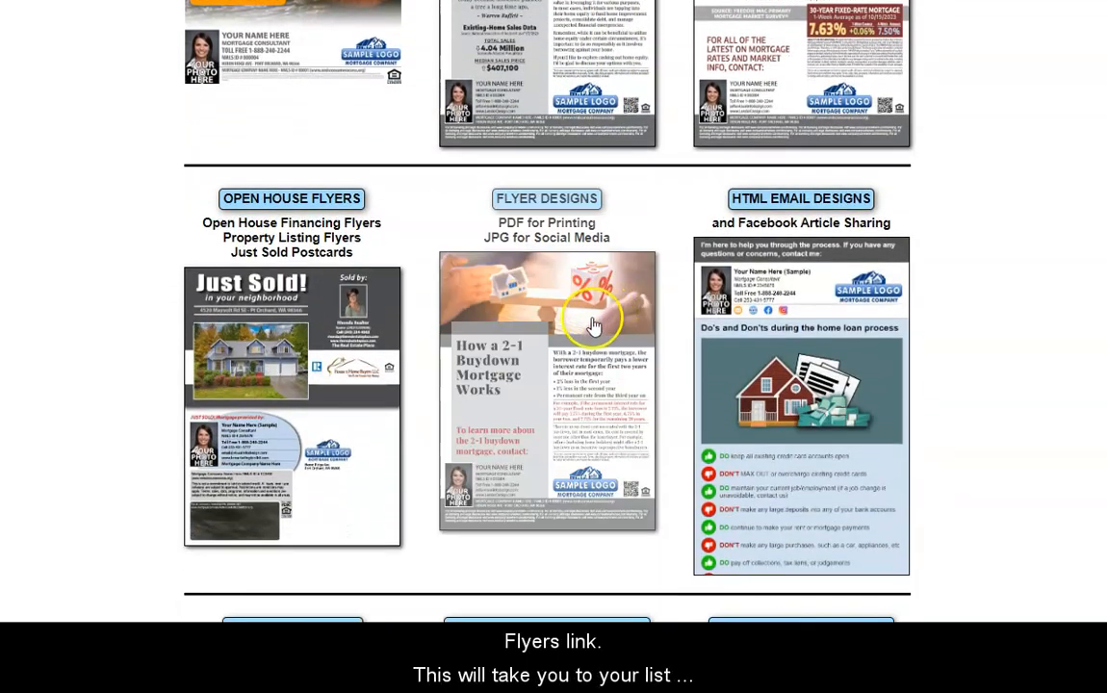
left_click(292, 373)
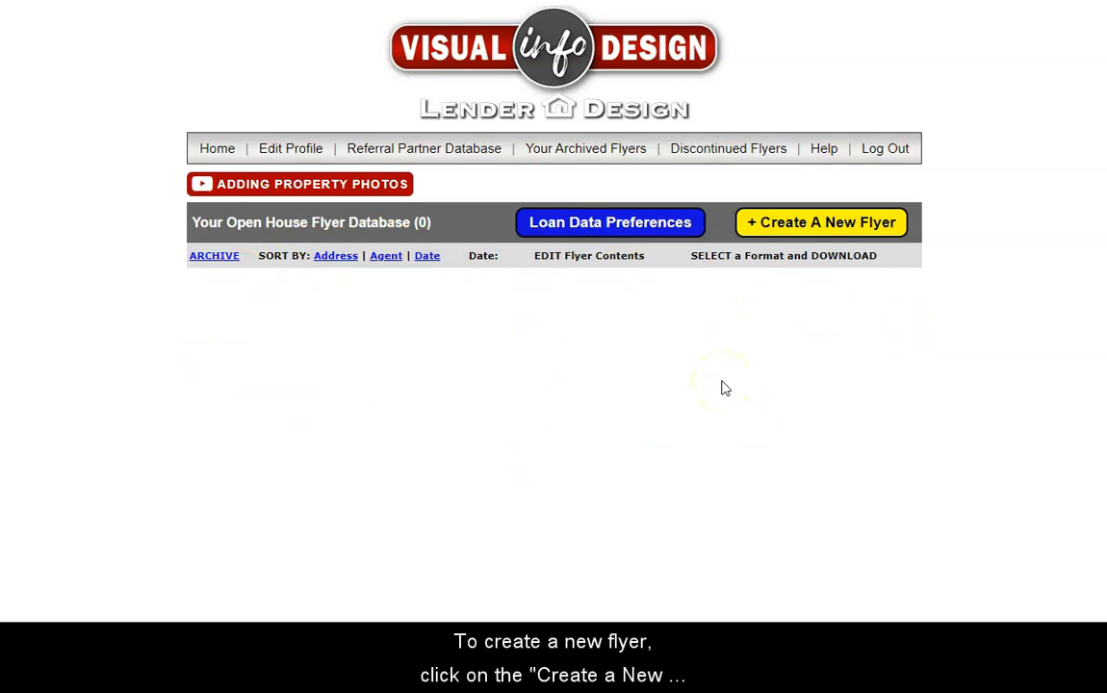
left_click(799, 234)
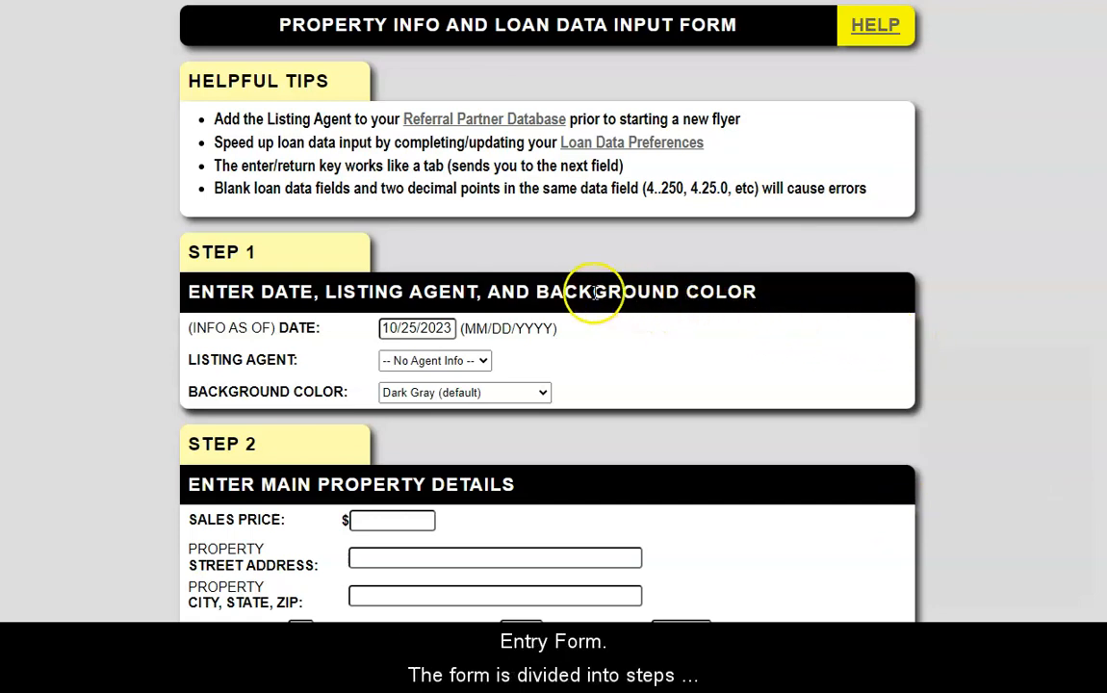
Look through the new flyer form from the date and agent settings down to the loan data in Step 4
scroll(274, 301, "down", 3)
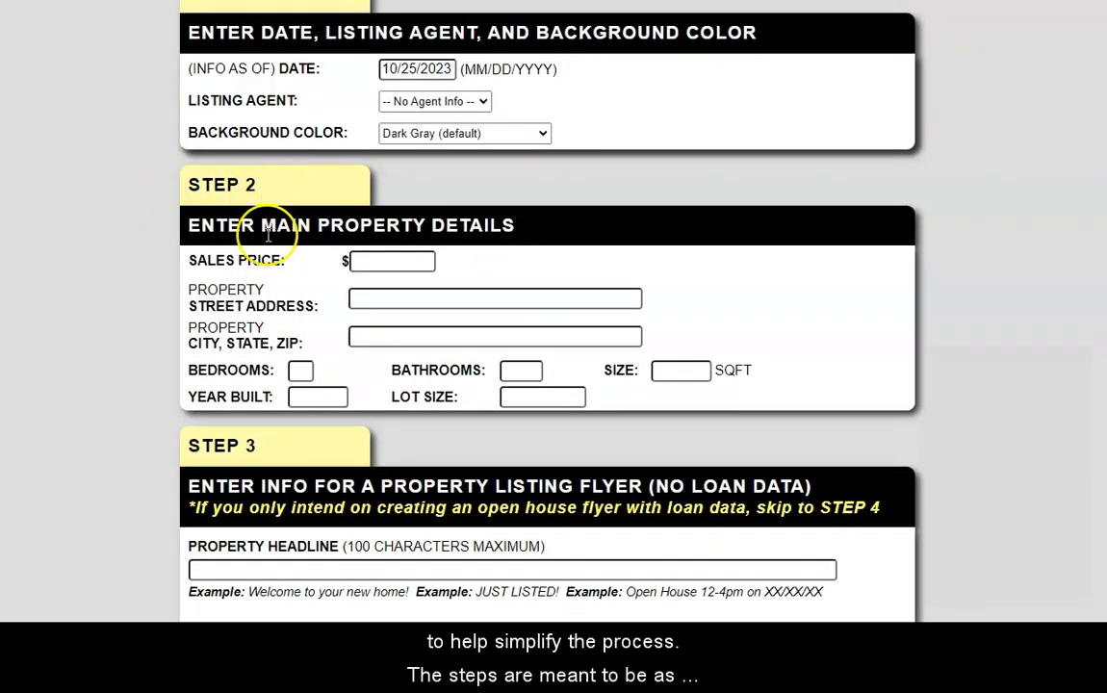
scroll(269, 247, "down", 2)
scroll(271, 231, "down", 1)
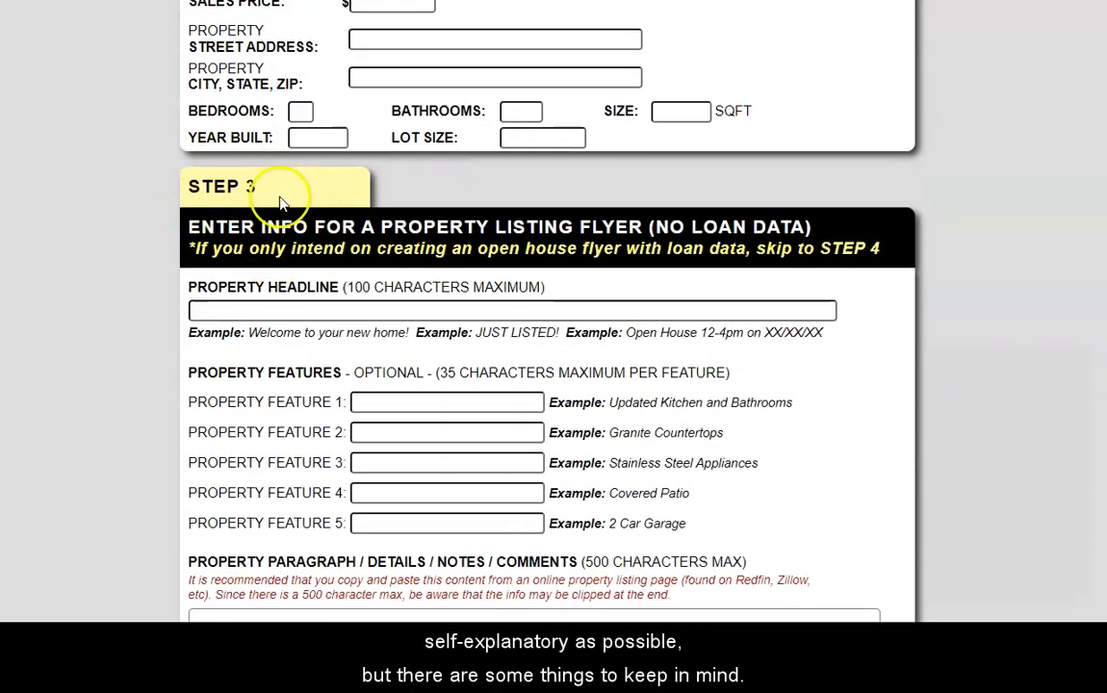
scroll(273, 251, "down", 1)
scroll(269, 250, "down", 4)
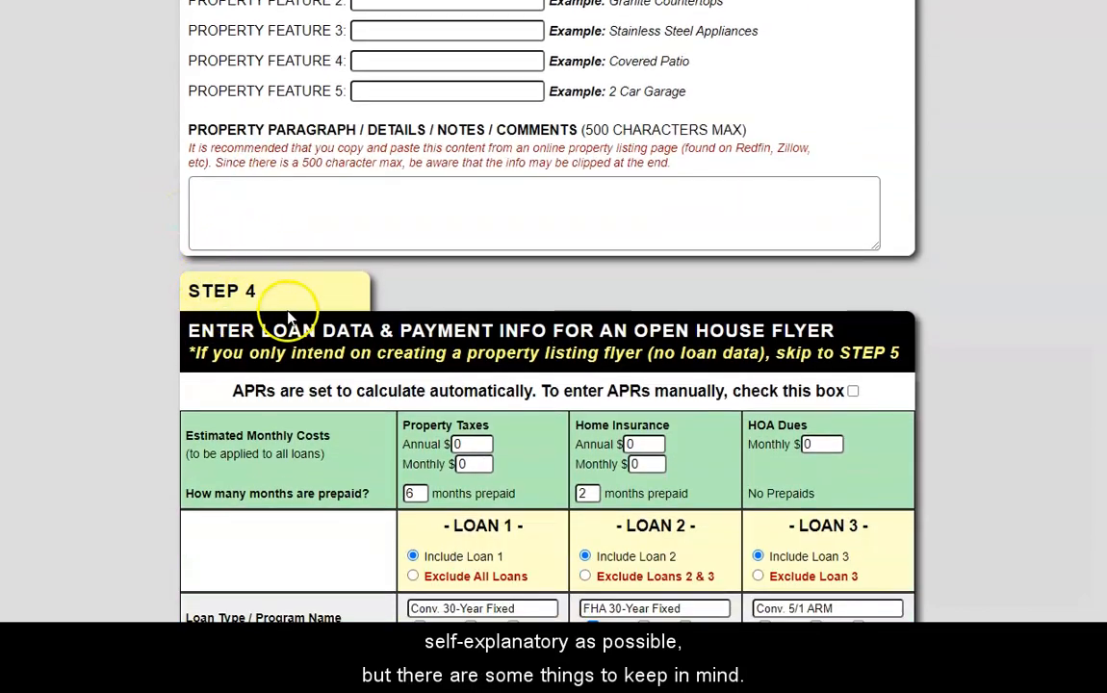
scroll(255, 260, "down", 6)
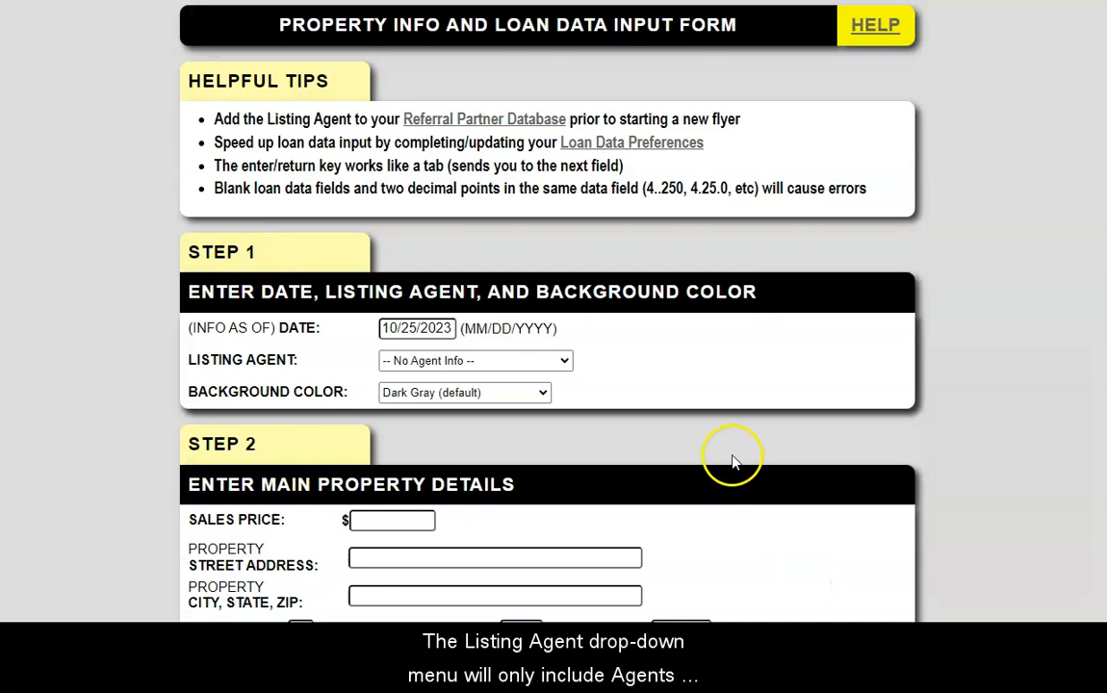
Set the flyer's listing agent to "Realtor Name Here" and its background color to Navy Blue
left_click(566, 361)
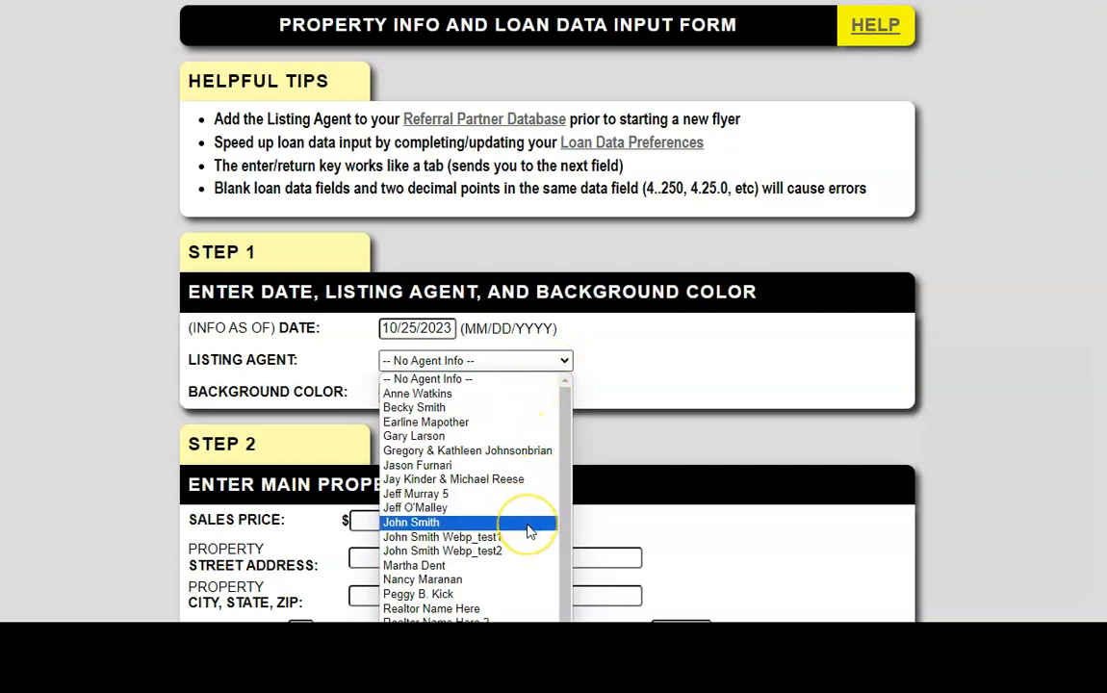
left_click(529, 608)
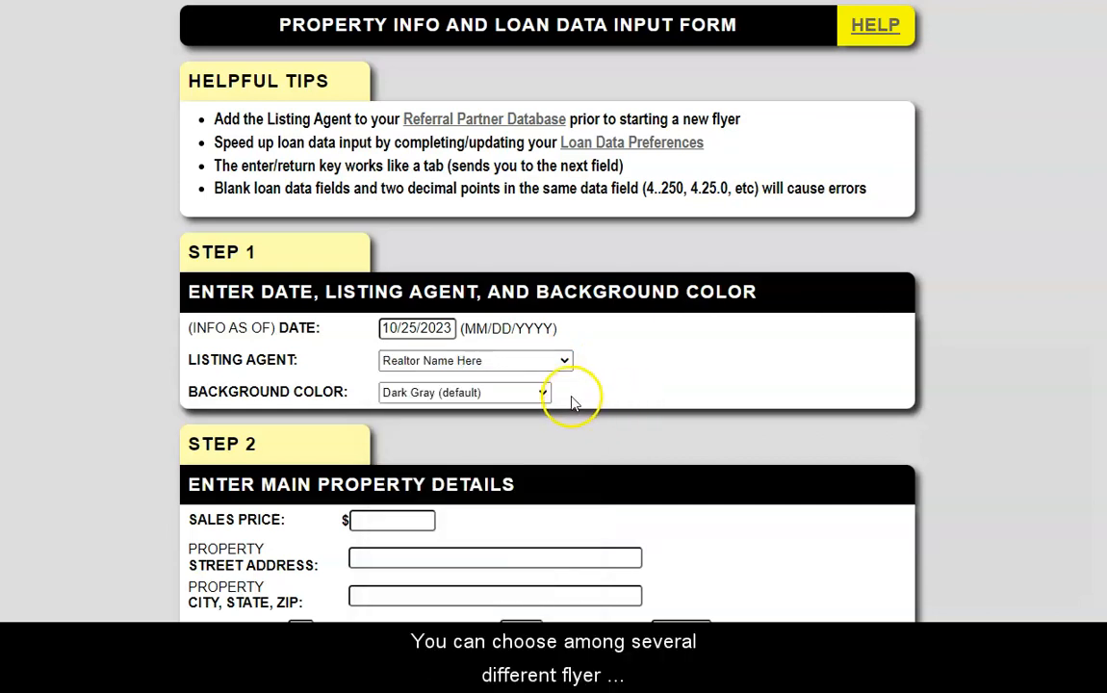
left_click(542, 394)
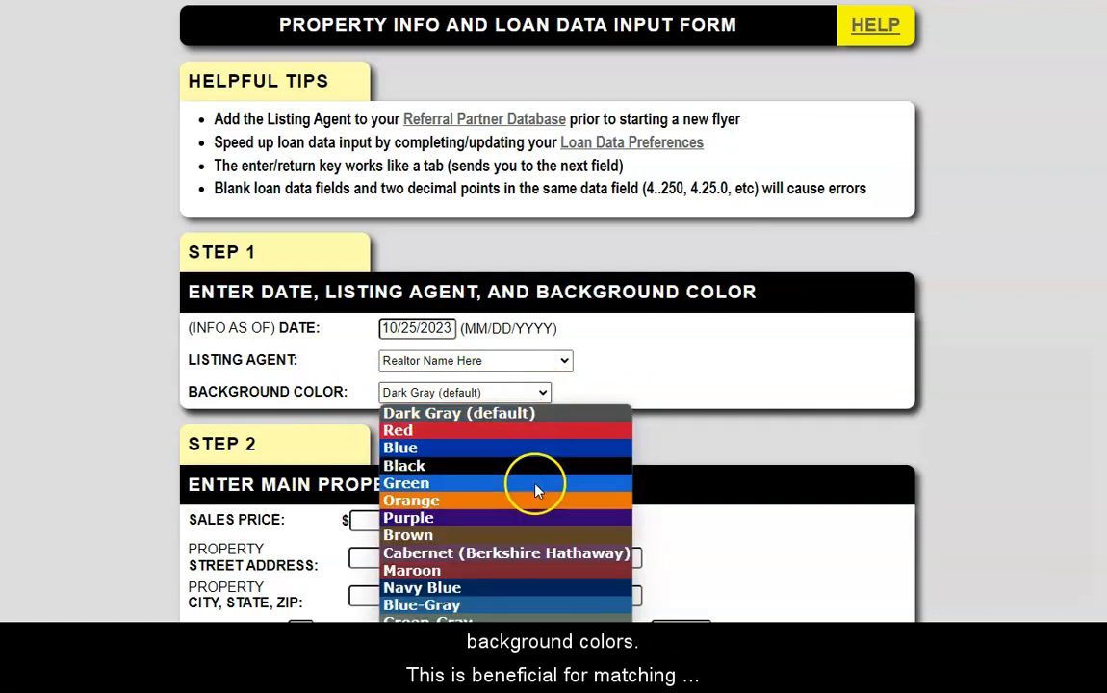
left_click(527, 588)
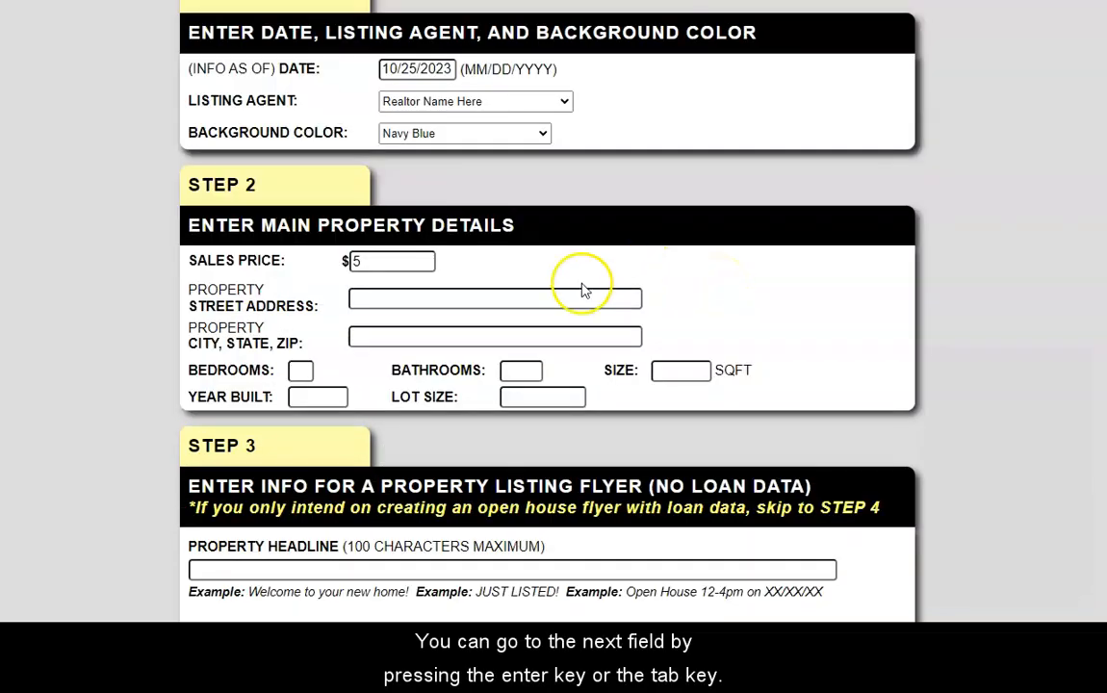
Enter the sales price in the main property details
left_click(378, 262)
type("500")
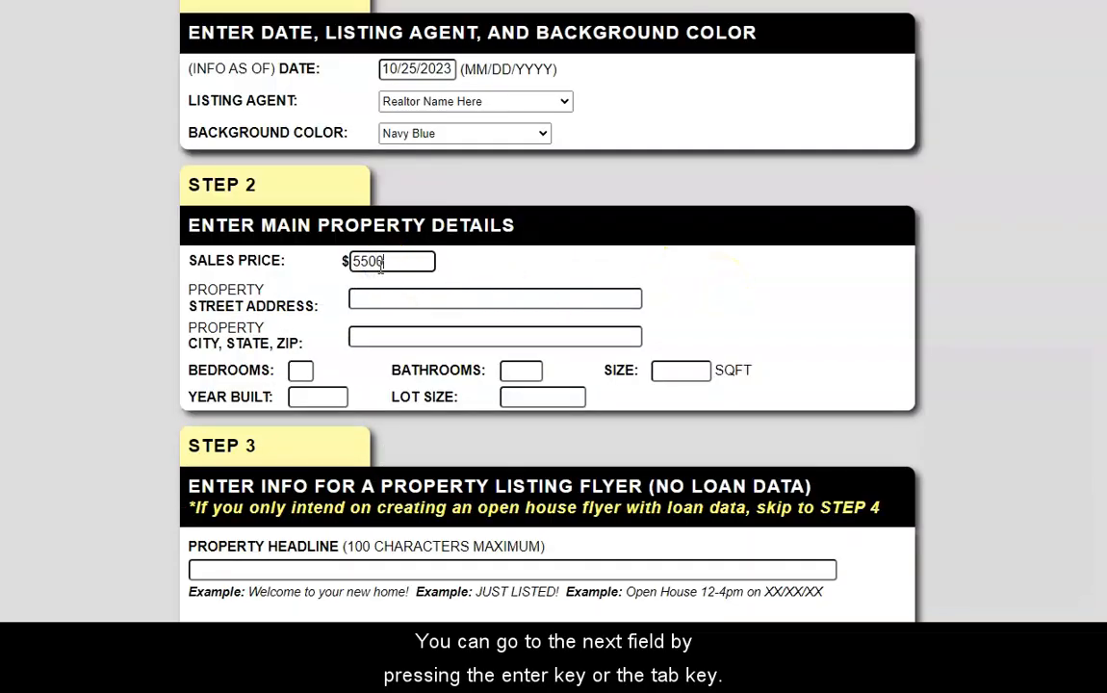
key("Tab")
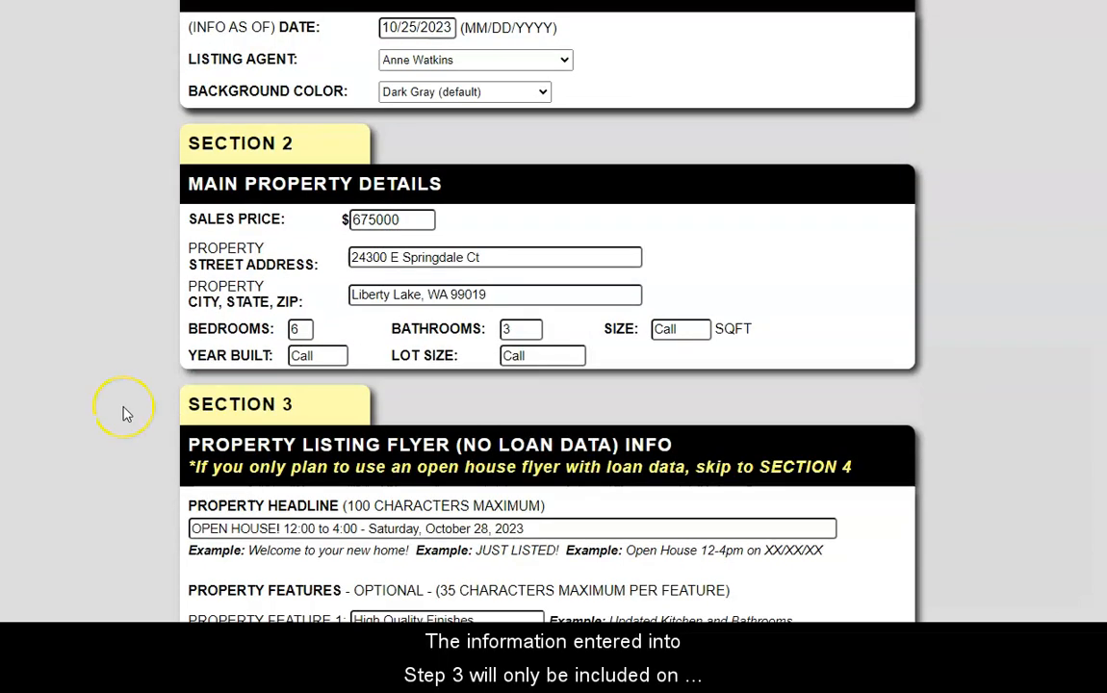
Examine the property listing fields of Step 3, and open the first flyer in the database for editing to view its Section 3
scroll(124, 414, "down", 1)
scroll(123, 414, "down", 3)
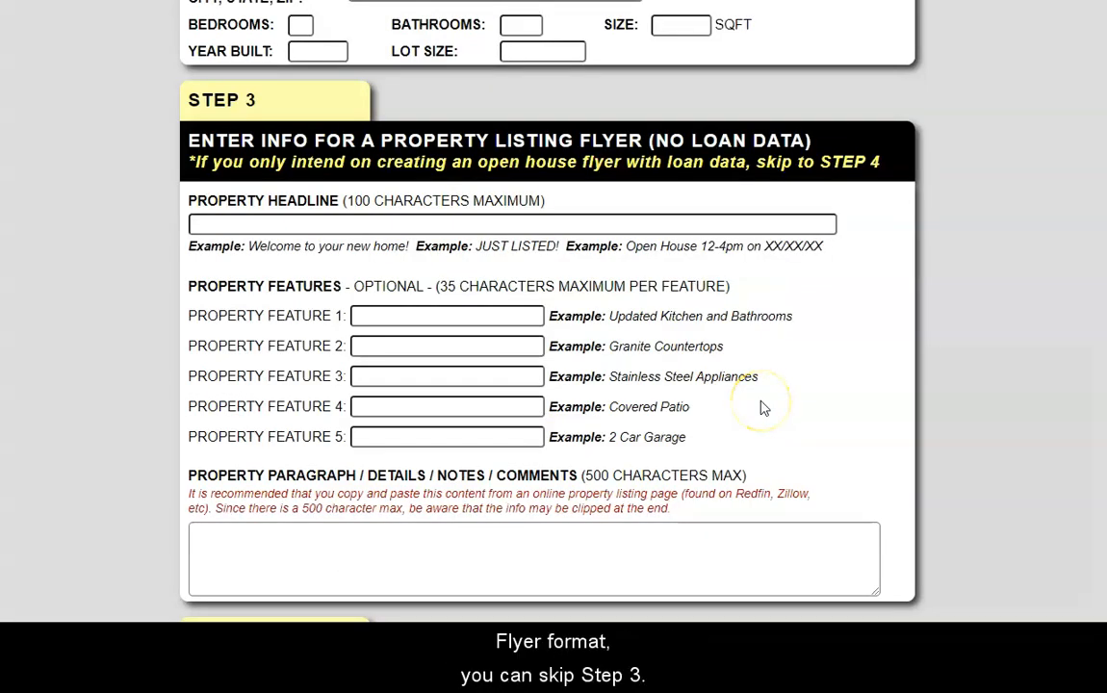
scroll(761, 408, "down", 5)
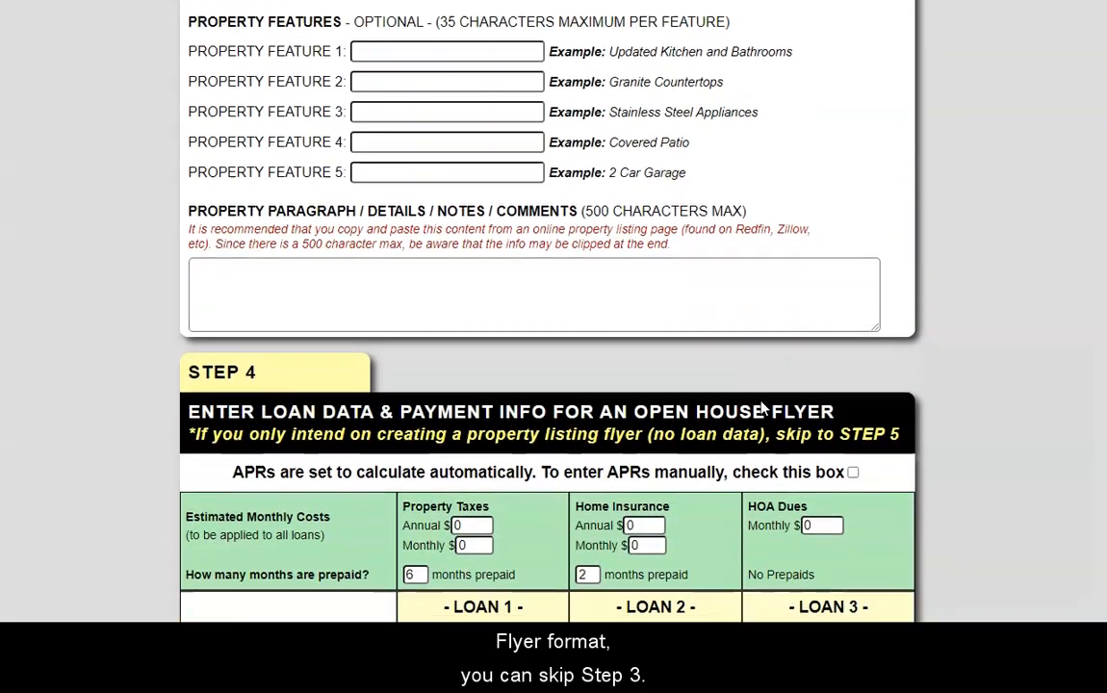
scroll(761, 409, "down", 2)
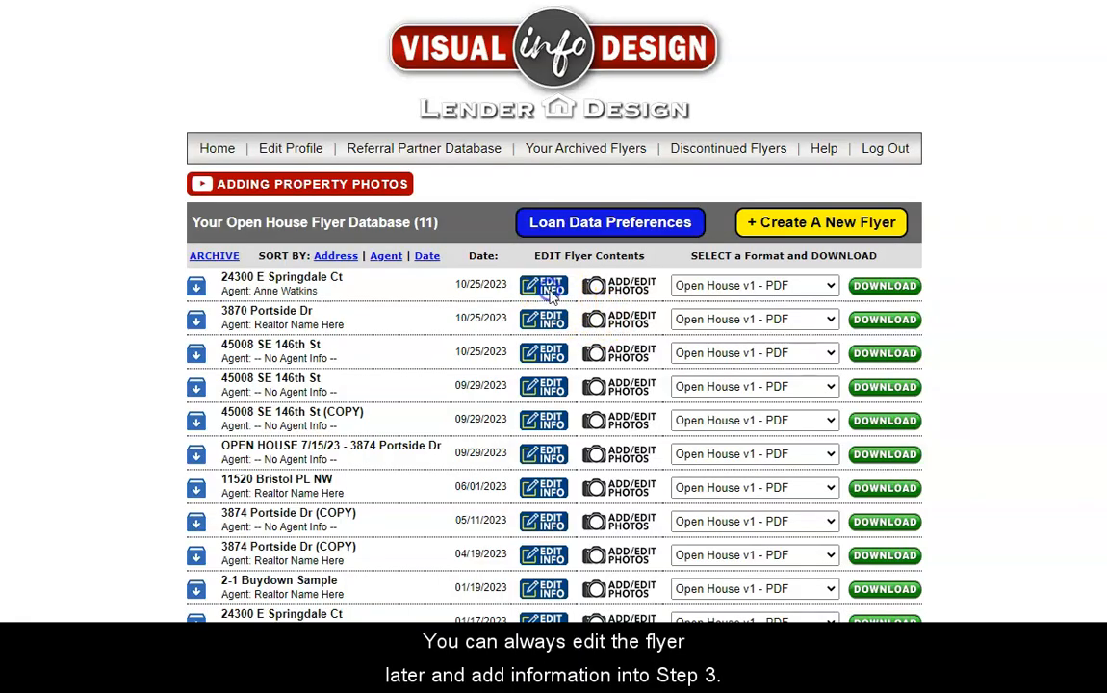
left_click(552, 293)
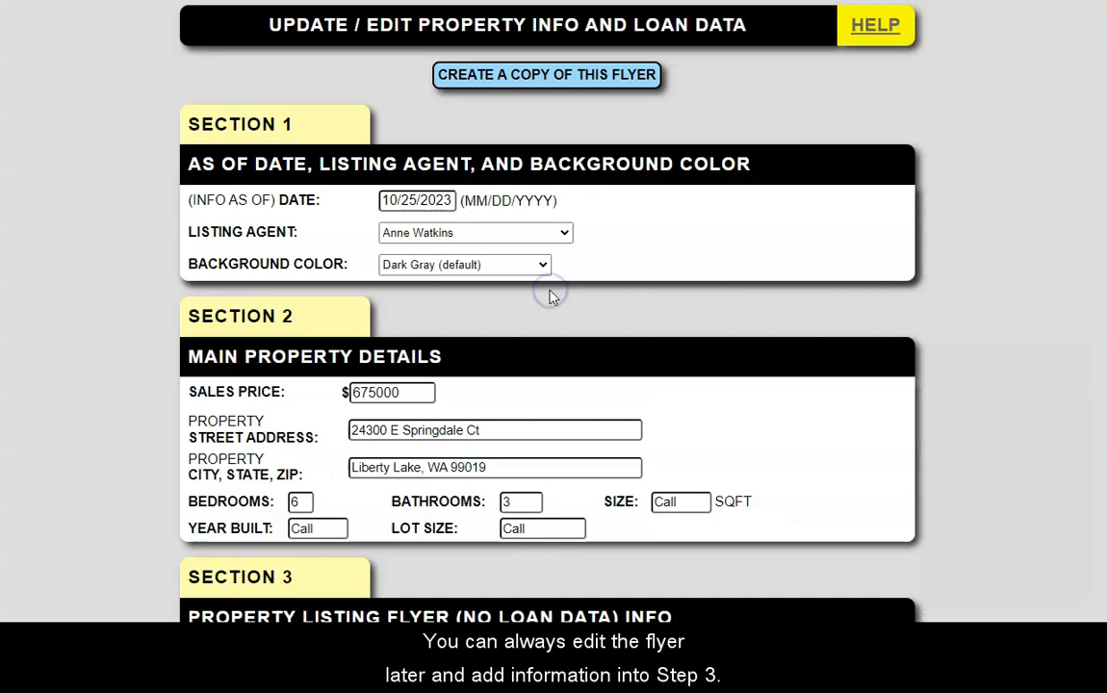
scroll(531, 494, "down", 4)
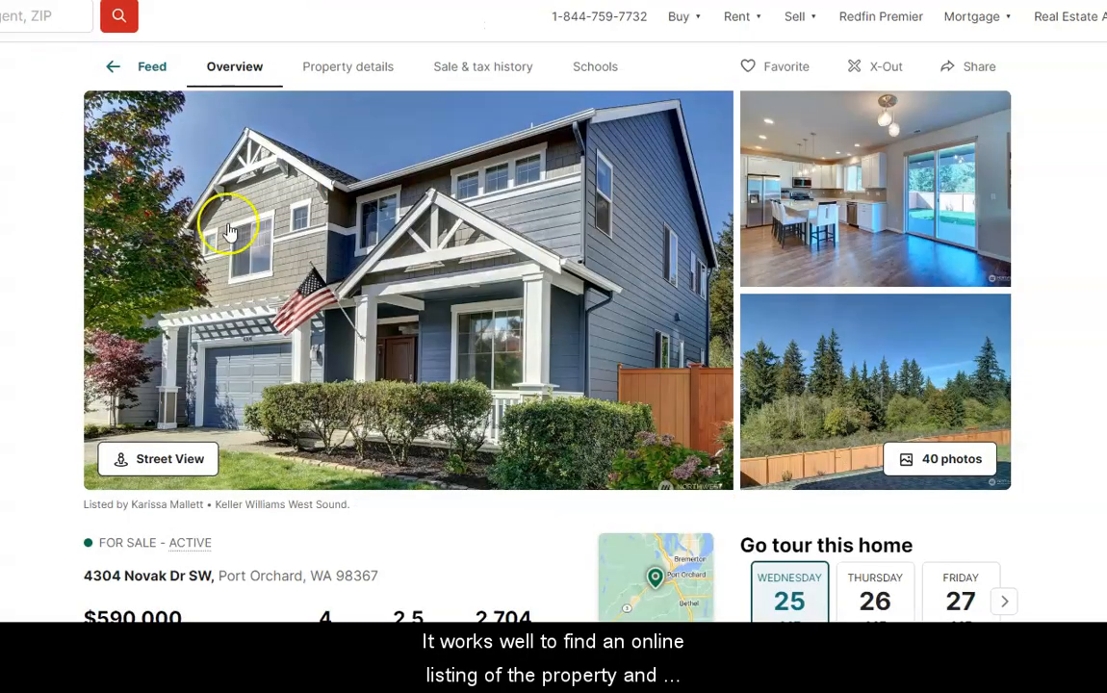
Copy "Experience pure luxury in this captivating open concept home within The Meadows at McCormick Woods" from the Redfin listing into the Property Headline
scroll(235, 242, "down", 5)
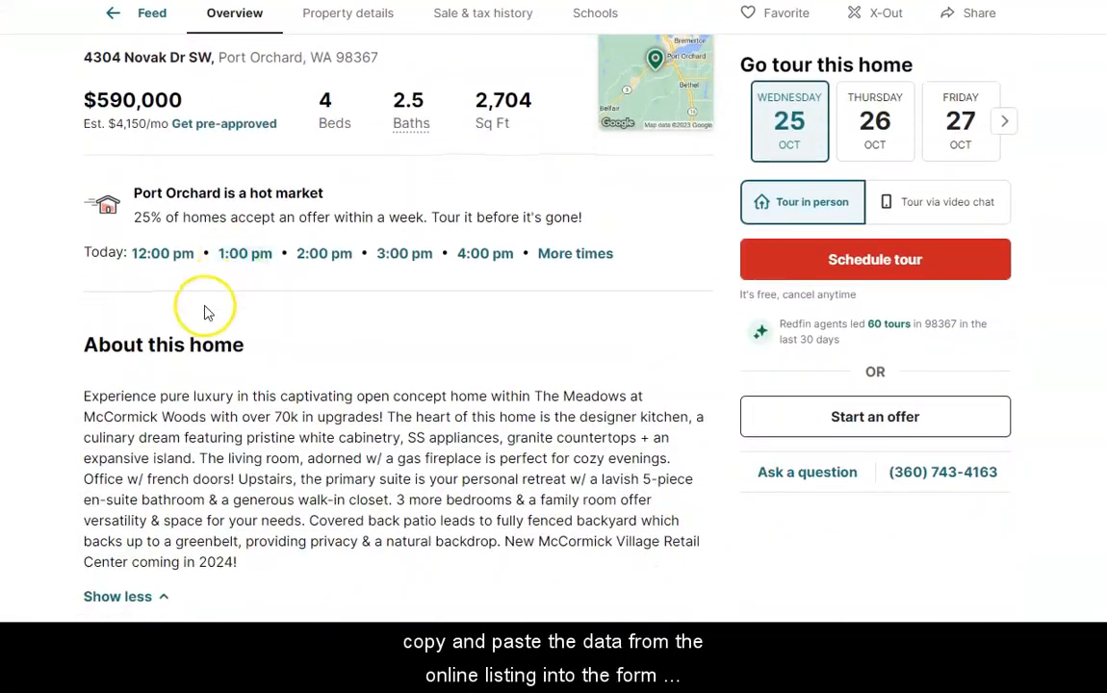
left_click_drag(83, 394, 205, 416)
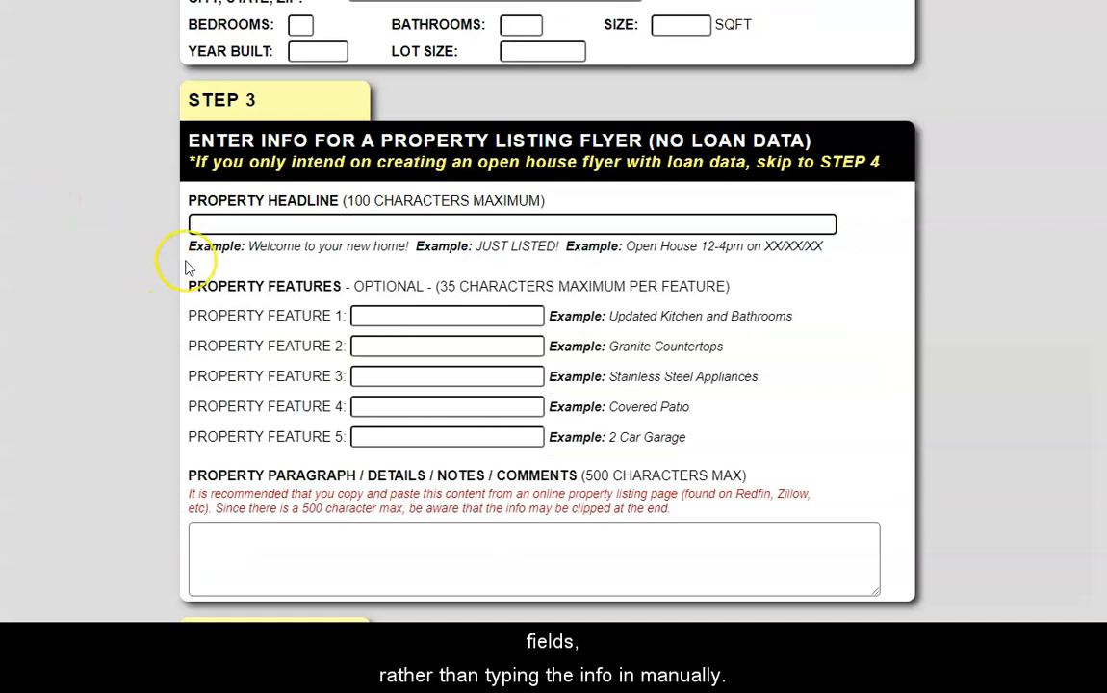
type("Experience pure luxury in this captivating open concept home within The Meadows at McCormick Woods")
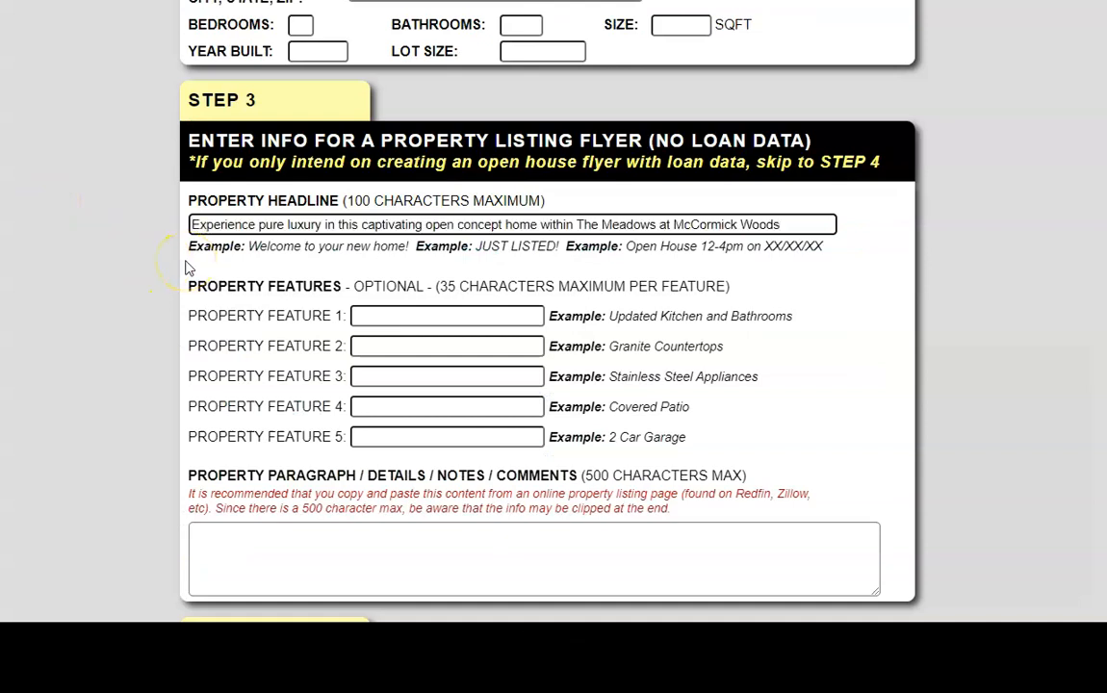
Set the annual property taxes in Step 4 to $1200
scroll(149, 437, "down", 1)
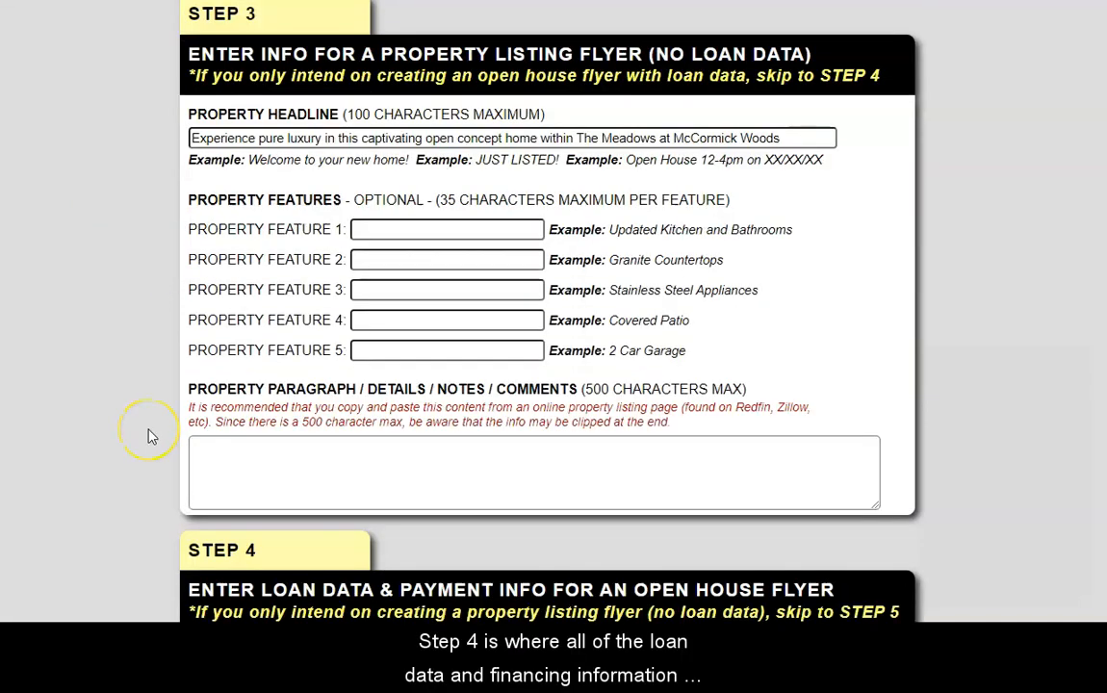
scroll(149, 437, "down", 6)
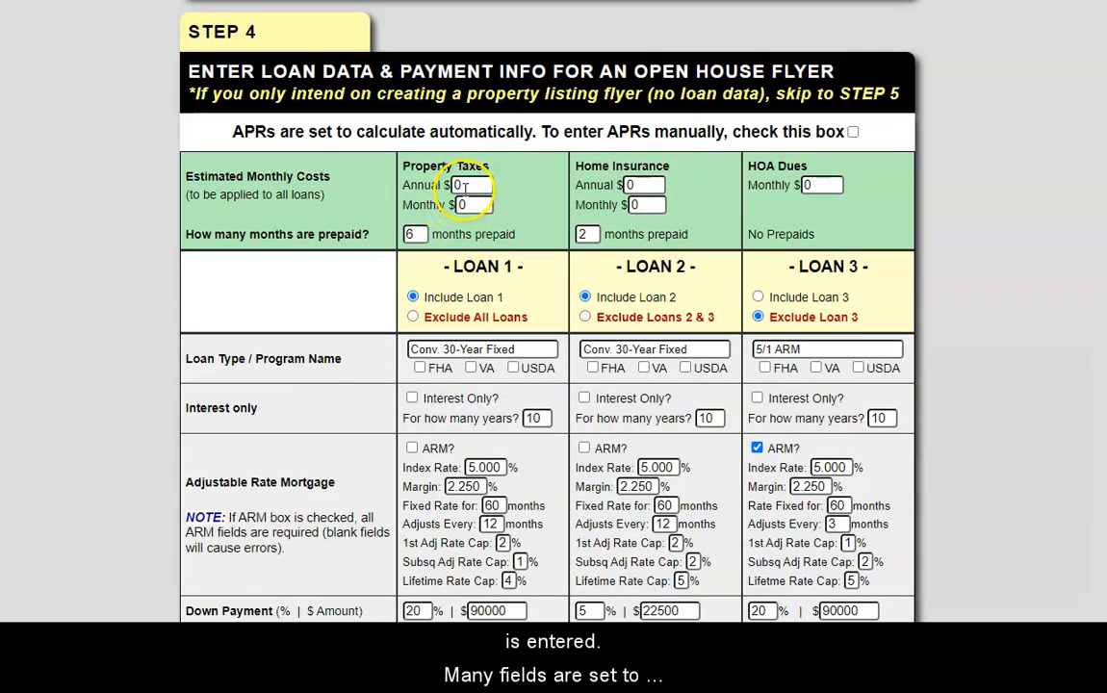
left_click(445, 185)
type("1200")
key("Tab")
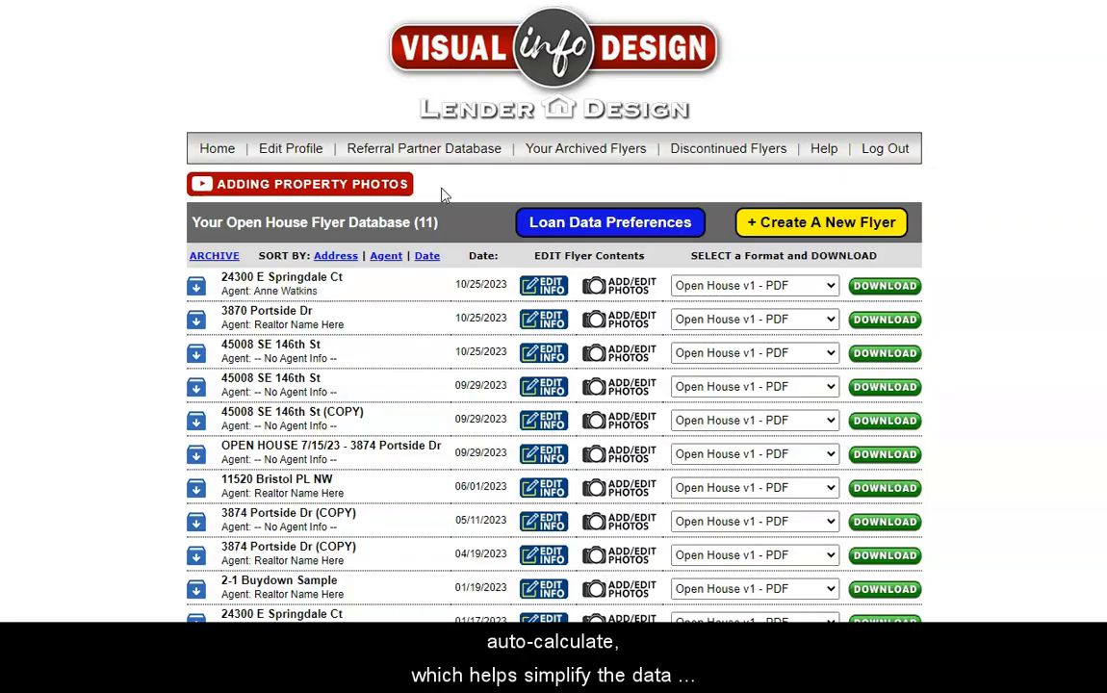
Open the Loan Data Preferences from the flyer database and look over the presets for the three loans
left_click(555, 226)
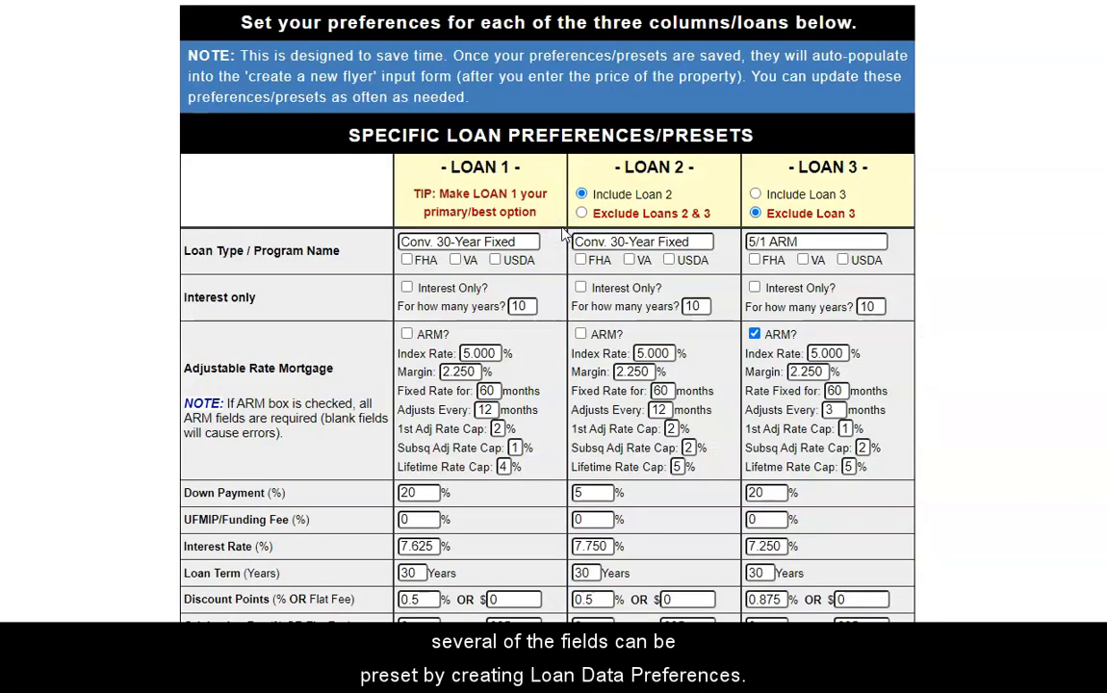
scroll(563, 234, "down", 3)
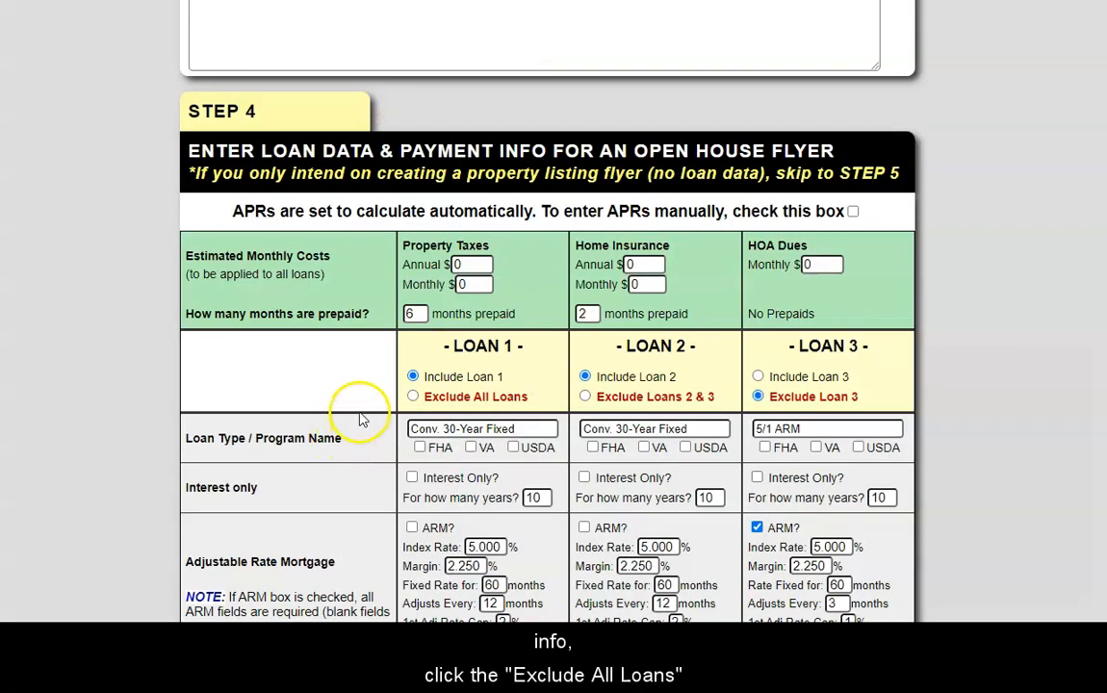
Exclude all loans from the flyer in Step 4, and check the download formats offered for the first flyer in the database
left_click(412, 397)
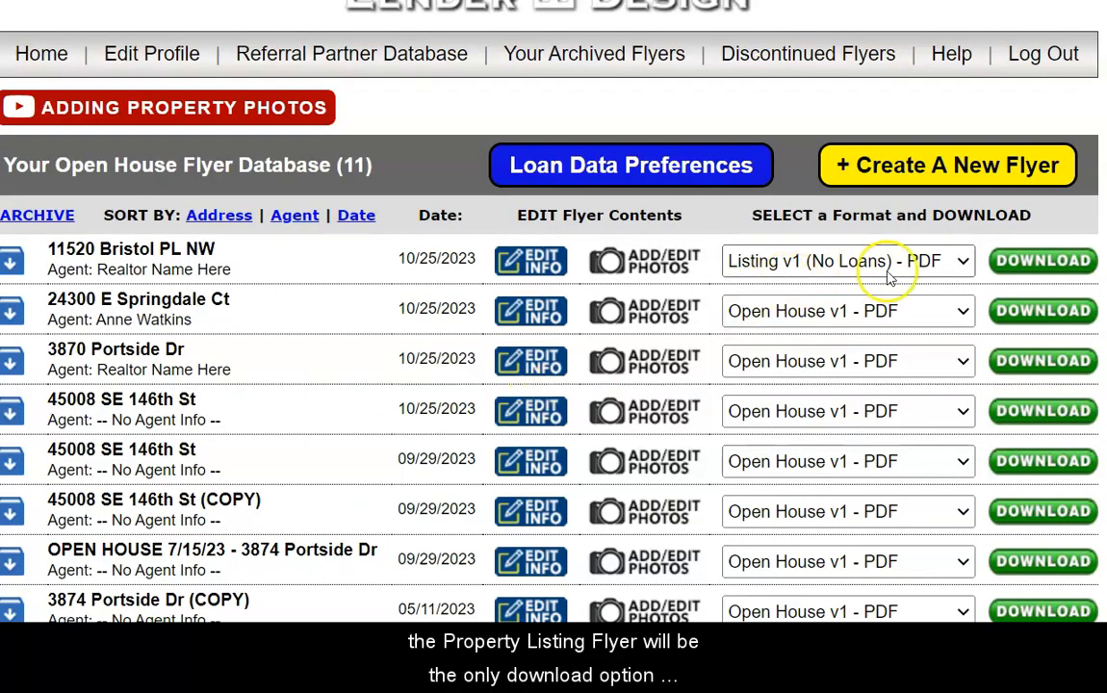
left_click(963, 261)
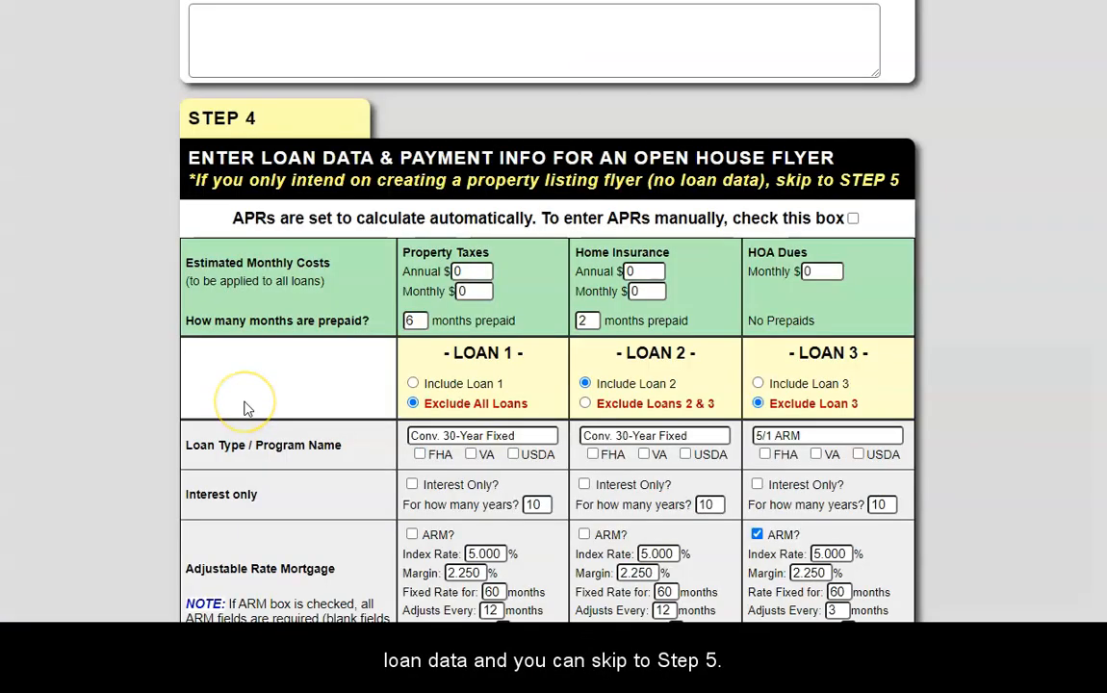
scroll(245, 407, "down", 7)
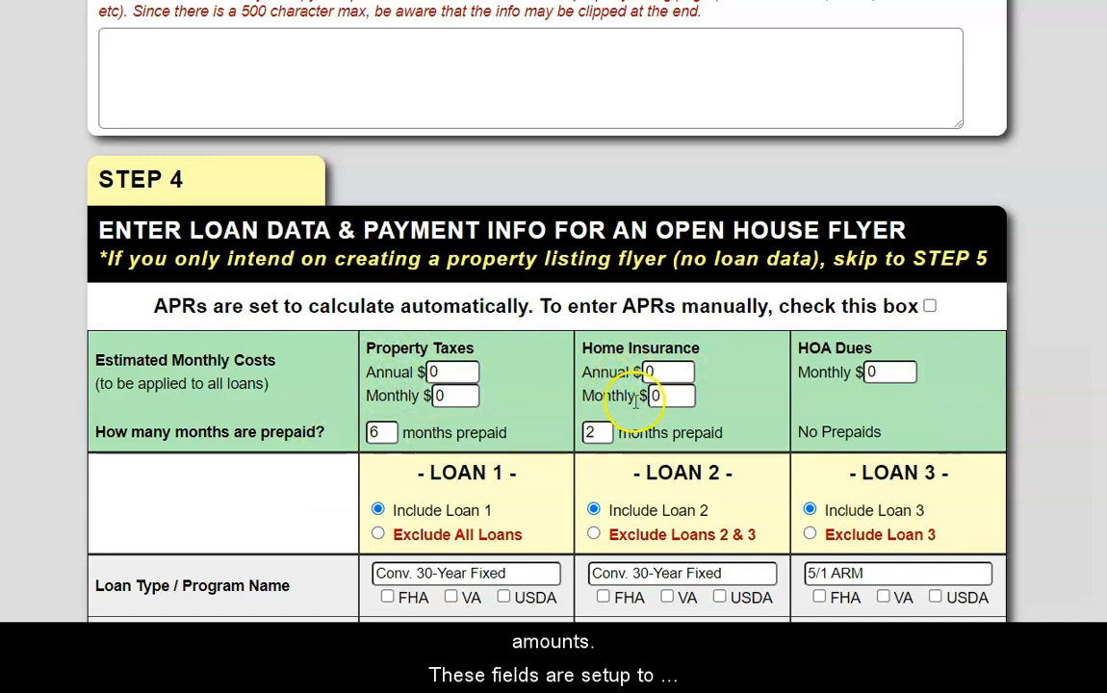
Set the annual property taxes under Estimated Monthly Costs to $4500
left_click(445, 373)
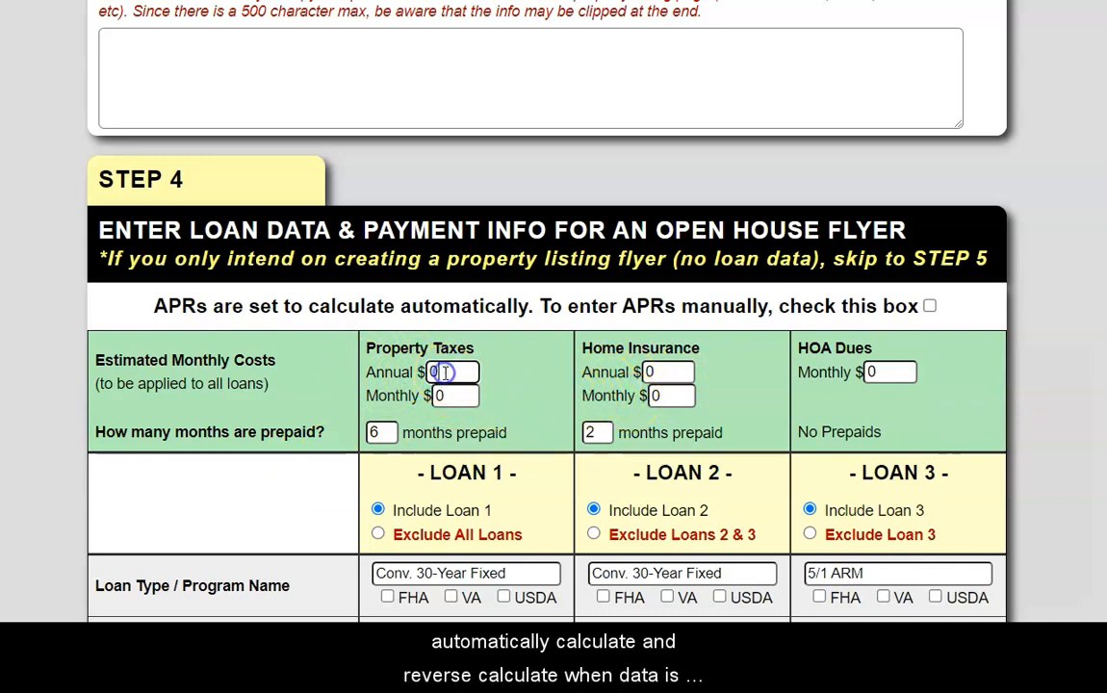
left_click_drag(441, 373, 408, 373)
type("4500")
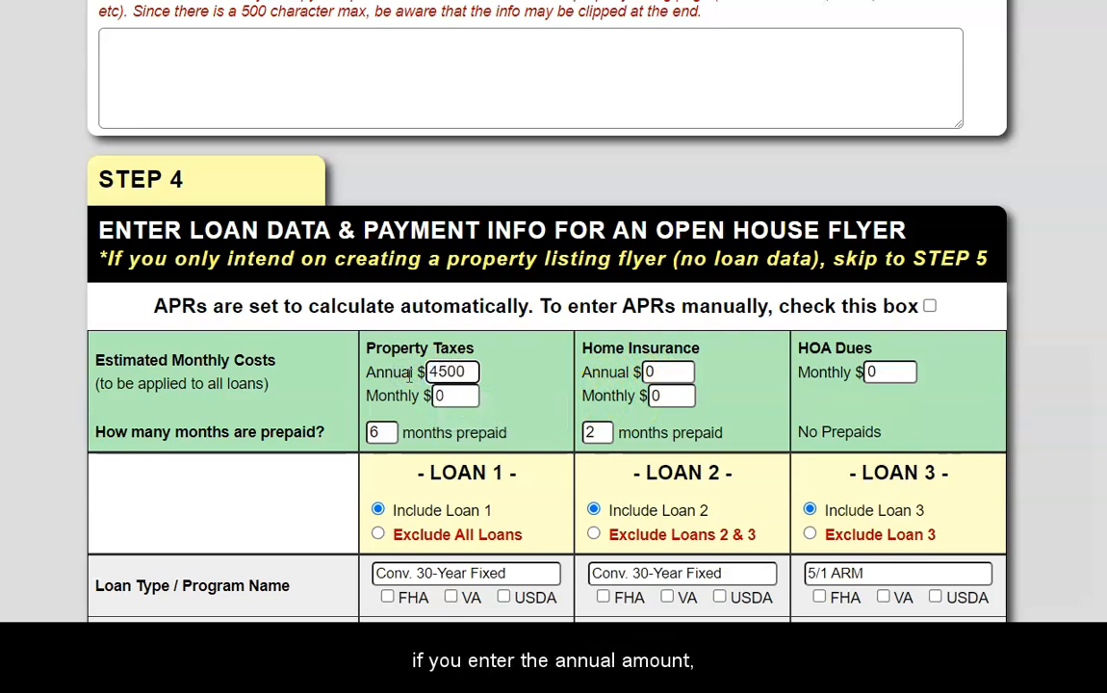
key("Tab")
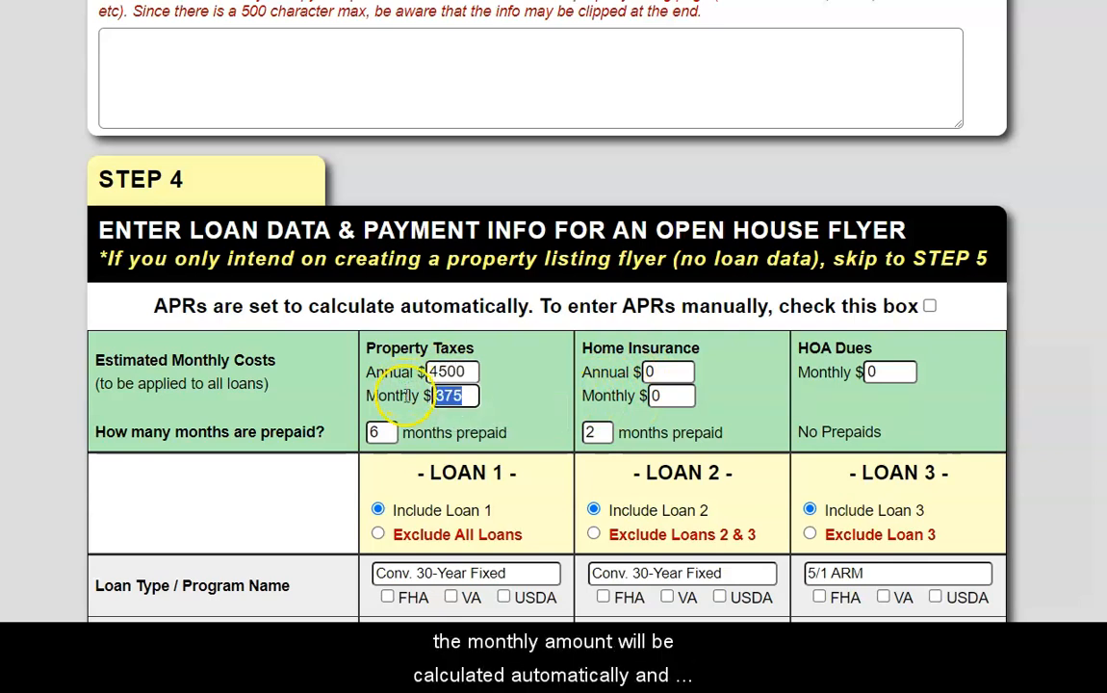
Set the monthly property taxes under Estimated Monthly Costs to $320
left_click(465, 396)
left_click_drag(465, 396, 402, 398)
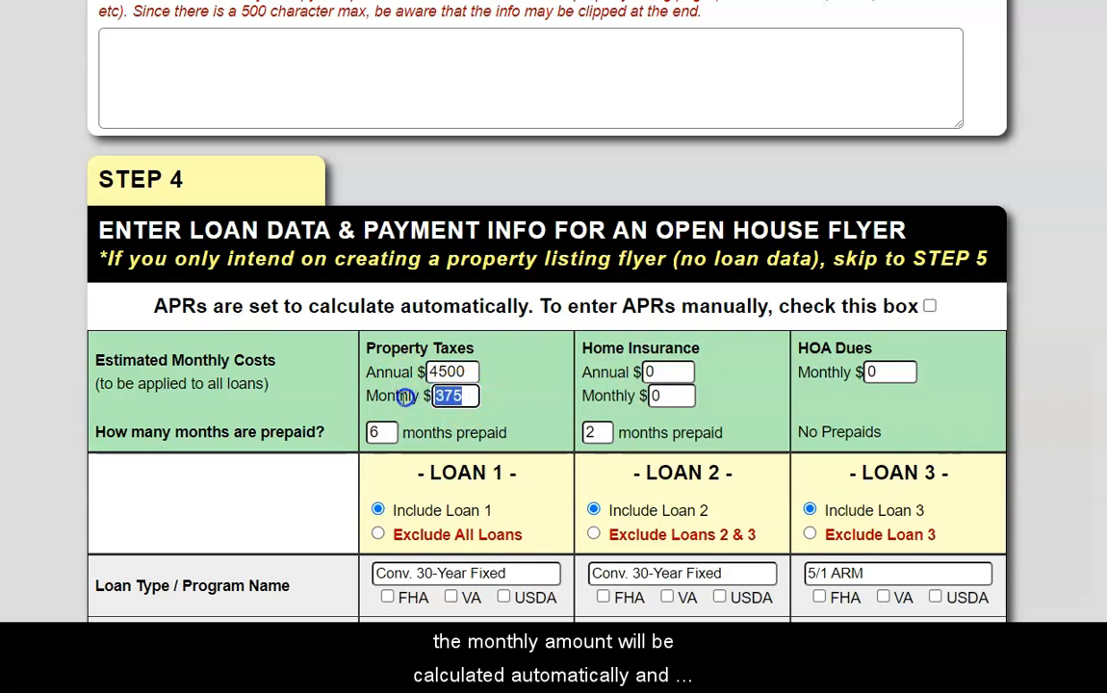
type("320")
key("Tab")
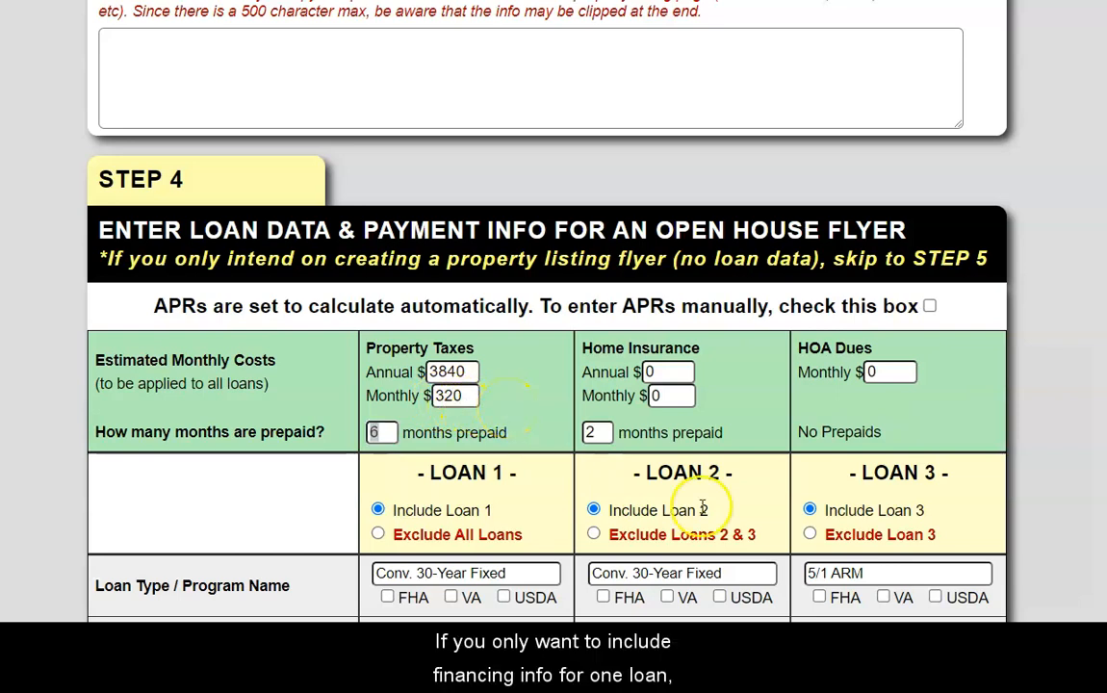
Compare including and excluding Loan 2 in Step 4, ending with Exclude Loans 2 & 3 selected
scroll(703, 508, "down", 3)
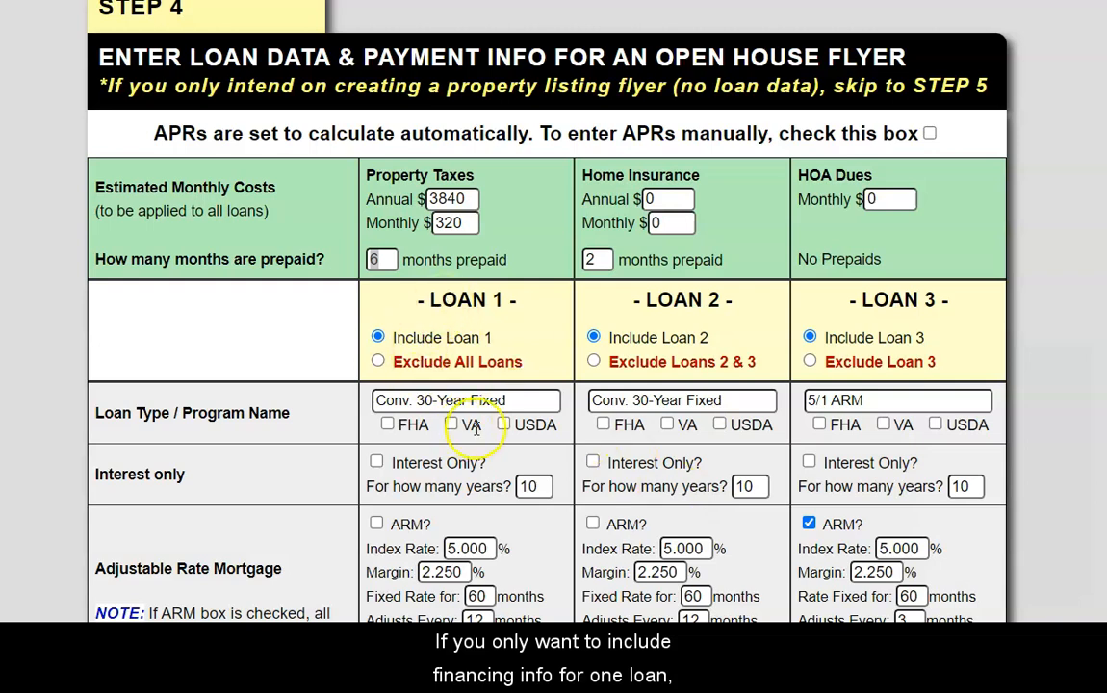
left_click(594, 362)
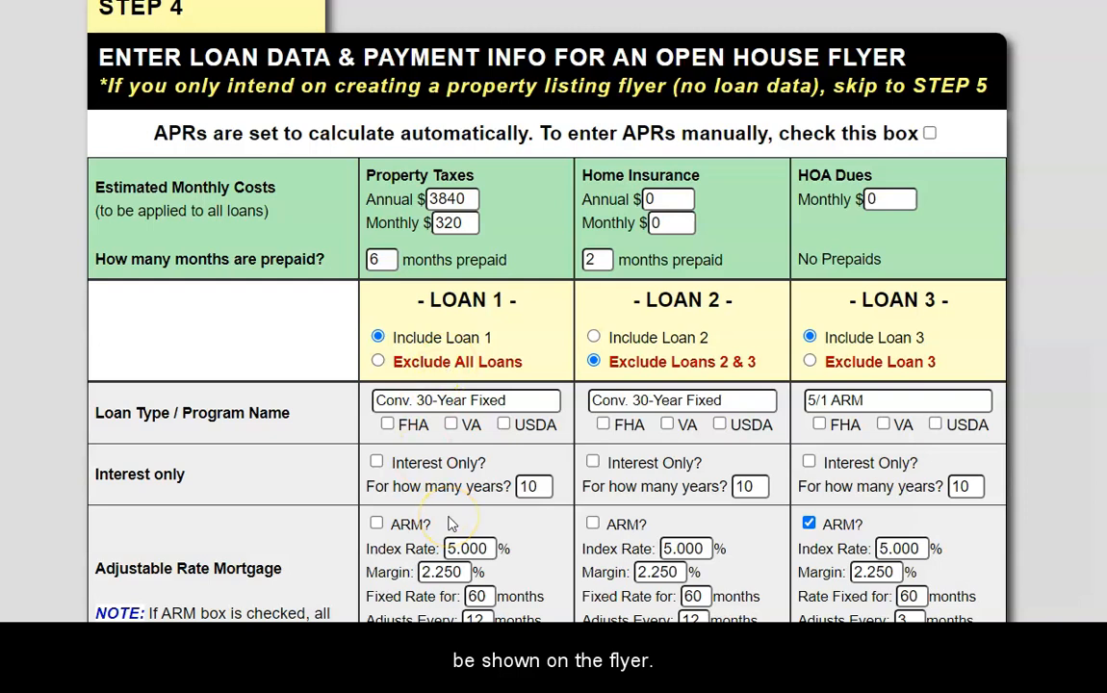
left_click(593, 336)
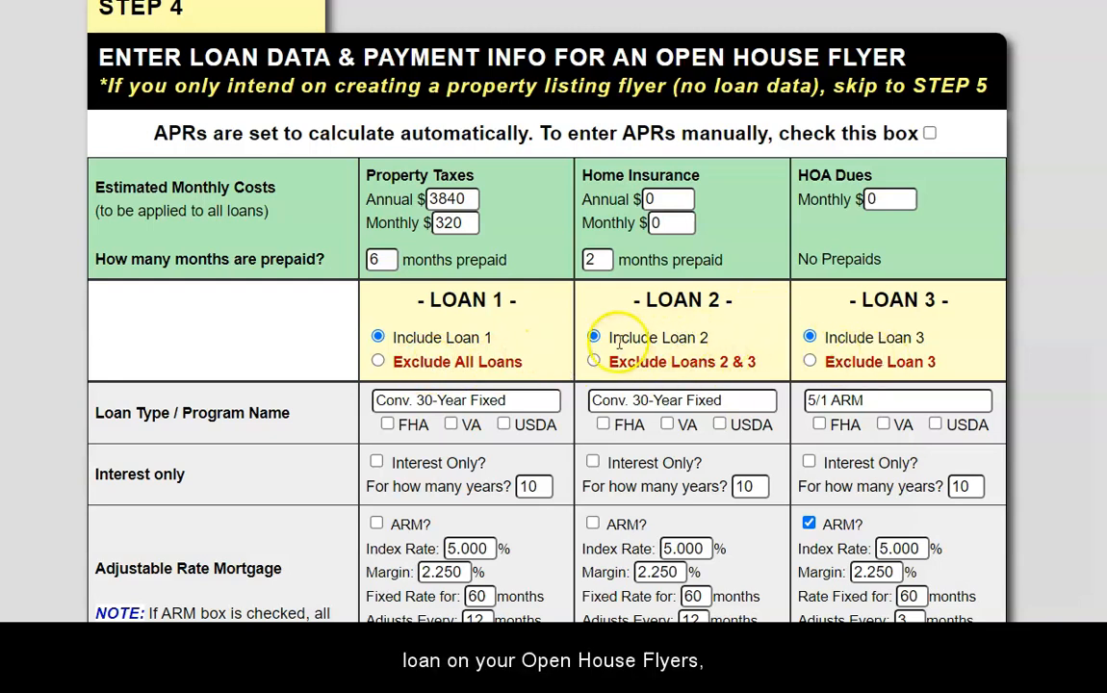
left_click(595, 362)
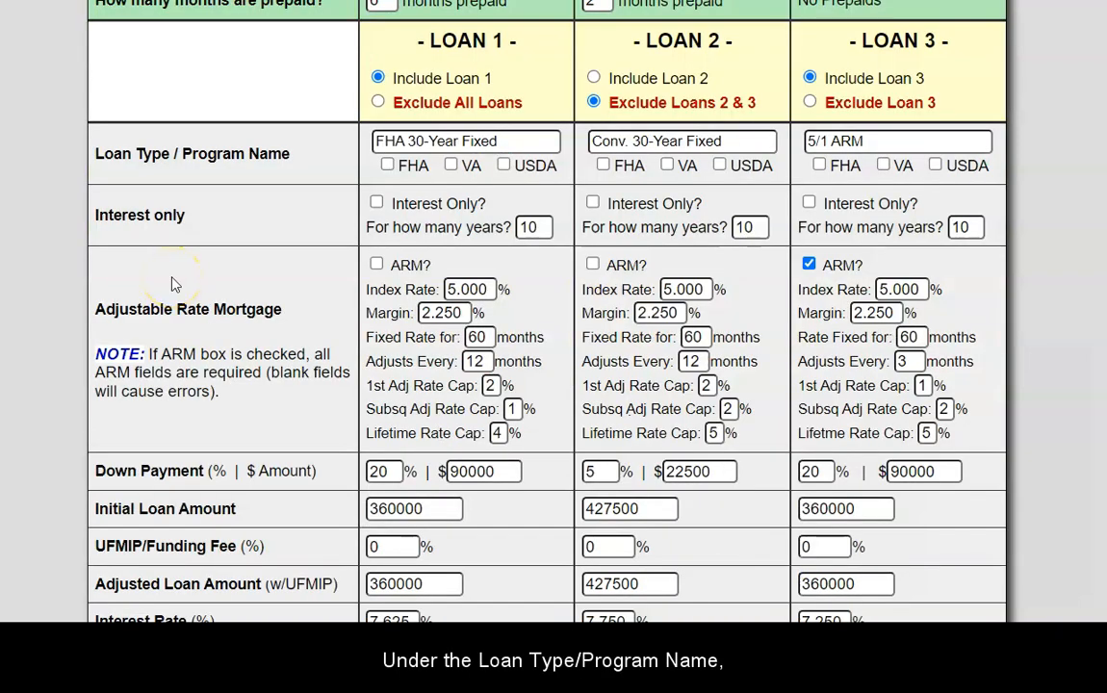
Try the FHA, VA and USDA options for Loan 1, keep FHA selected, and review its down payment and fee fields
left_click(388, 166)
left_click(388, 166)
left_click(450, 166)
left_click(450, 166)
left_click(503, 166)
left_click(504, 165)
left_click(388, 166)
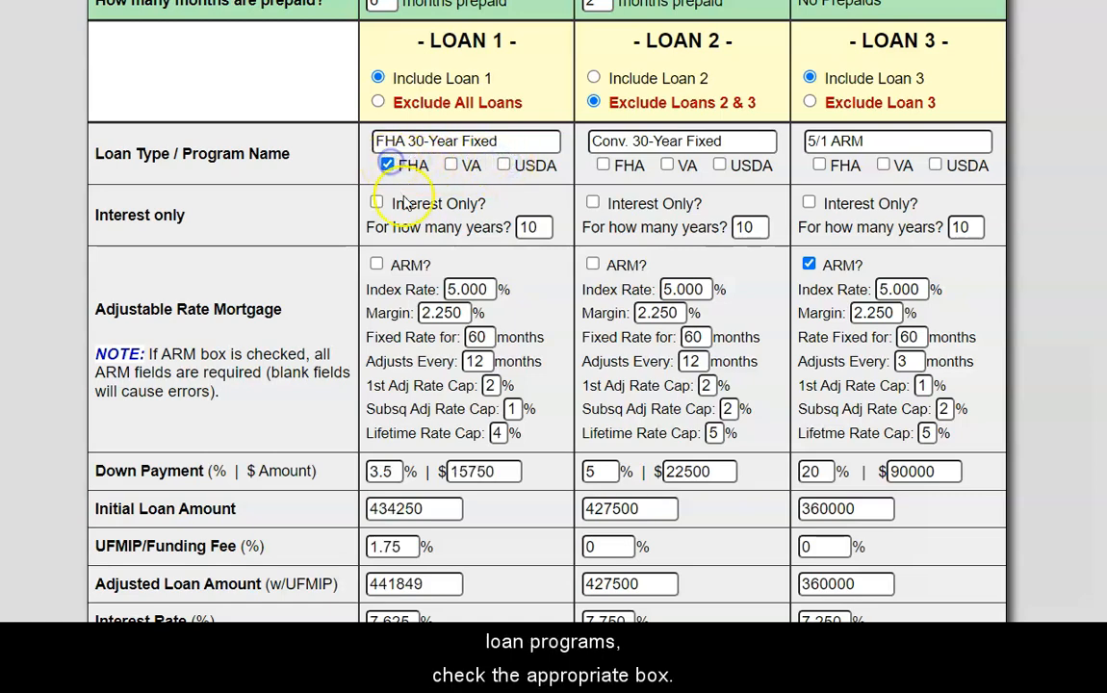
scroll(408, 272, "down", 4)
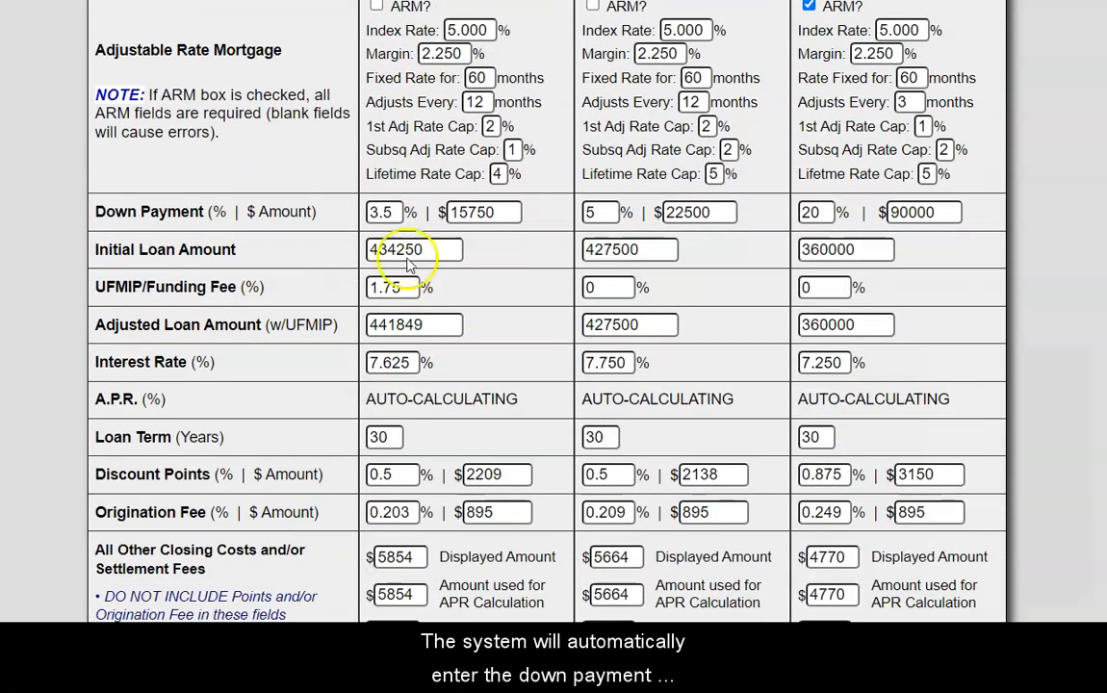
scroll(390, 217, "down", 1)
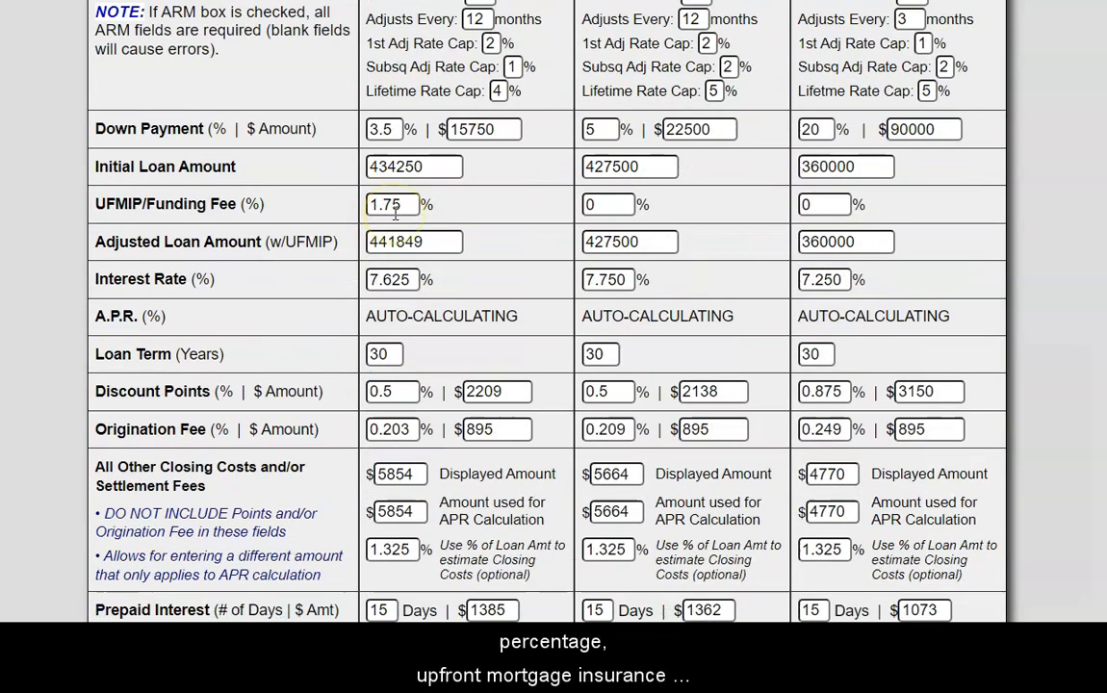
scroll(395, 203, "down", 4)
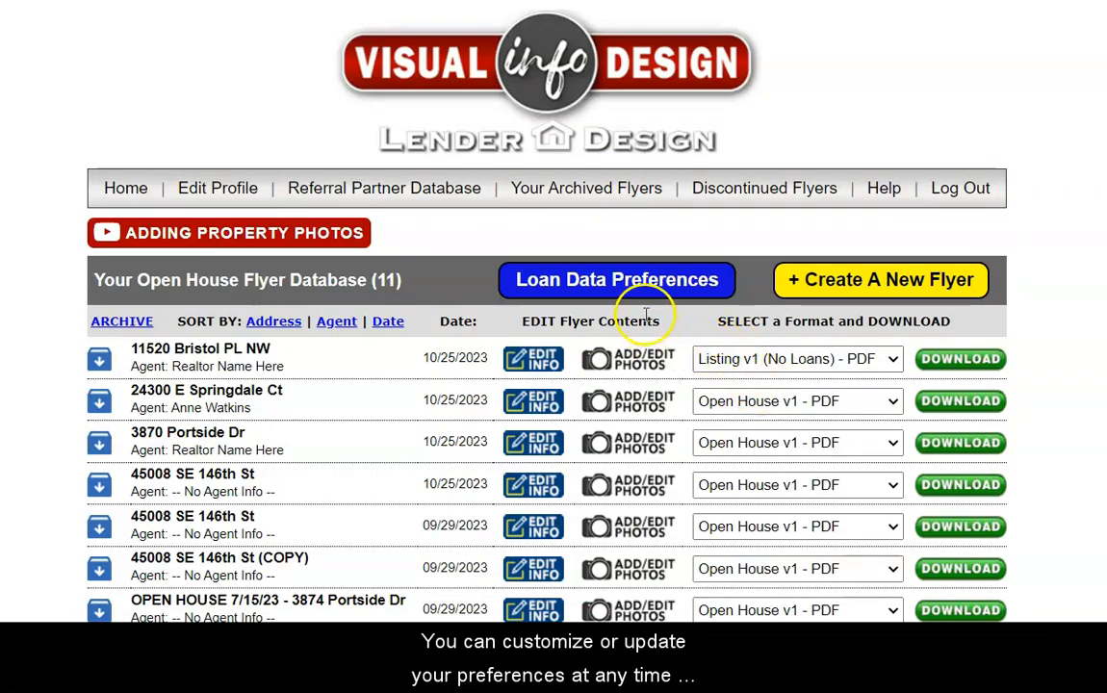
Open the Loan Data Preferences and review the presets for down payment, rates, fees and miscellaneous settings
left_click(599, 284)
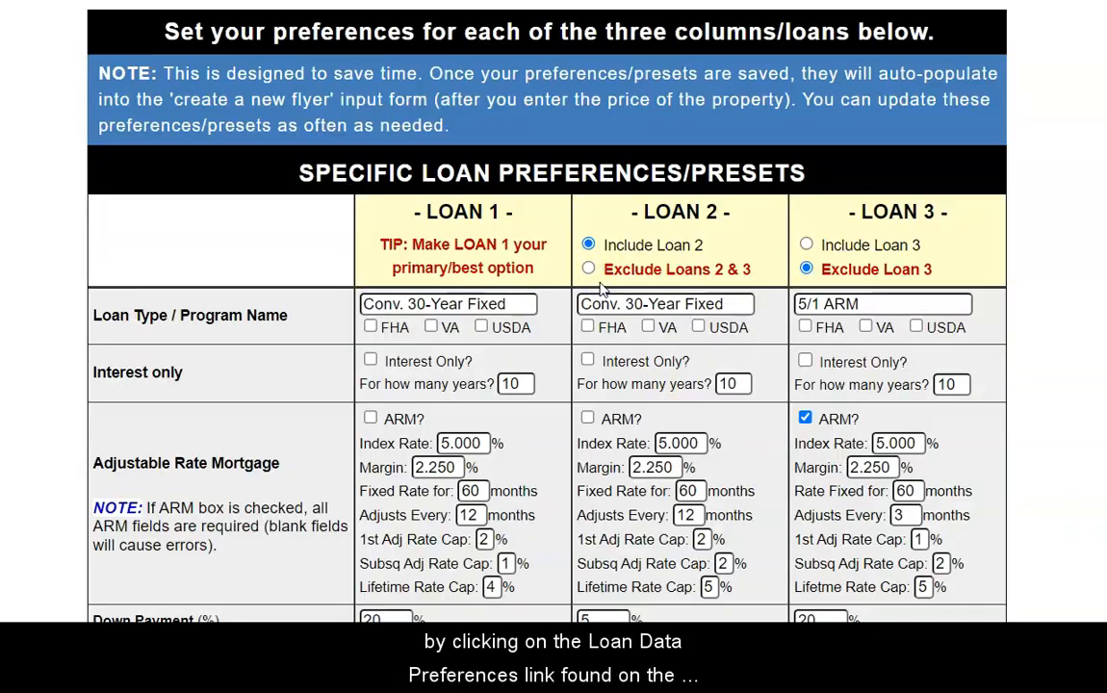
scroll(595, 356, "down", 10)
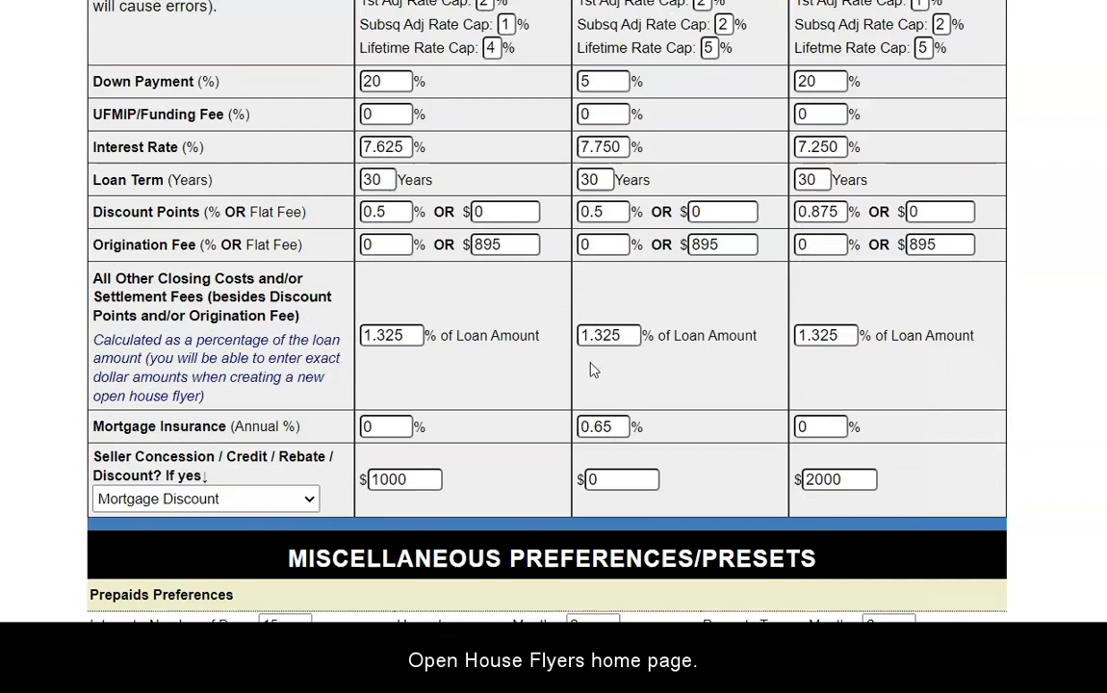
scroll(595, 370, "down", 5)
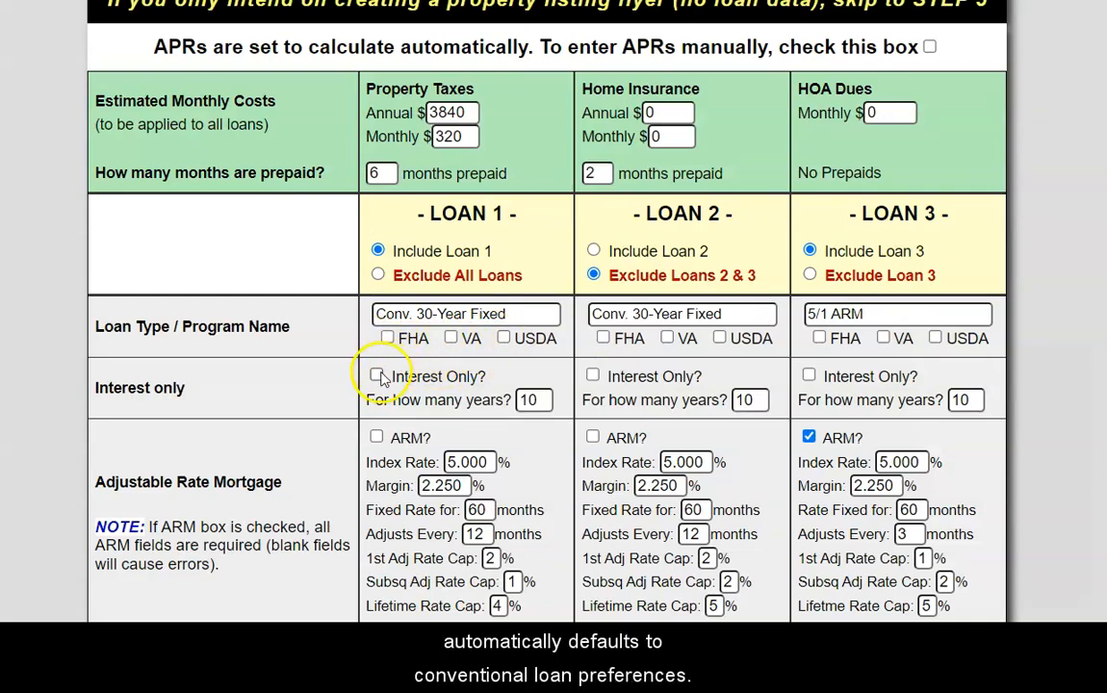
Mark Loan 1's 5/1 Adjustable-Rate program as an ARM in Step 4
scroll(322, 395, "down", 3)
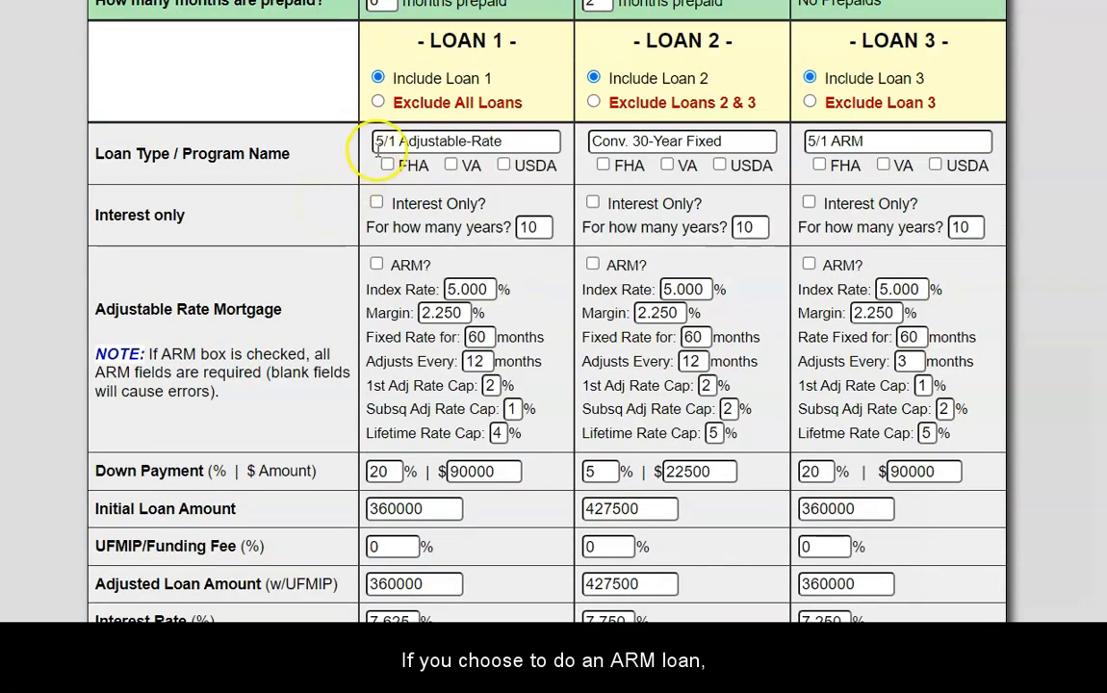
left_click(376, 264)
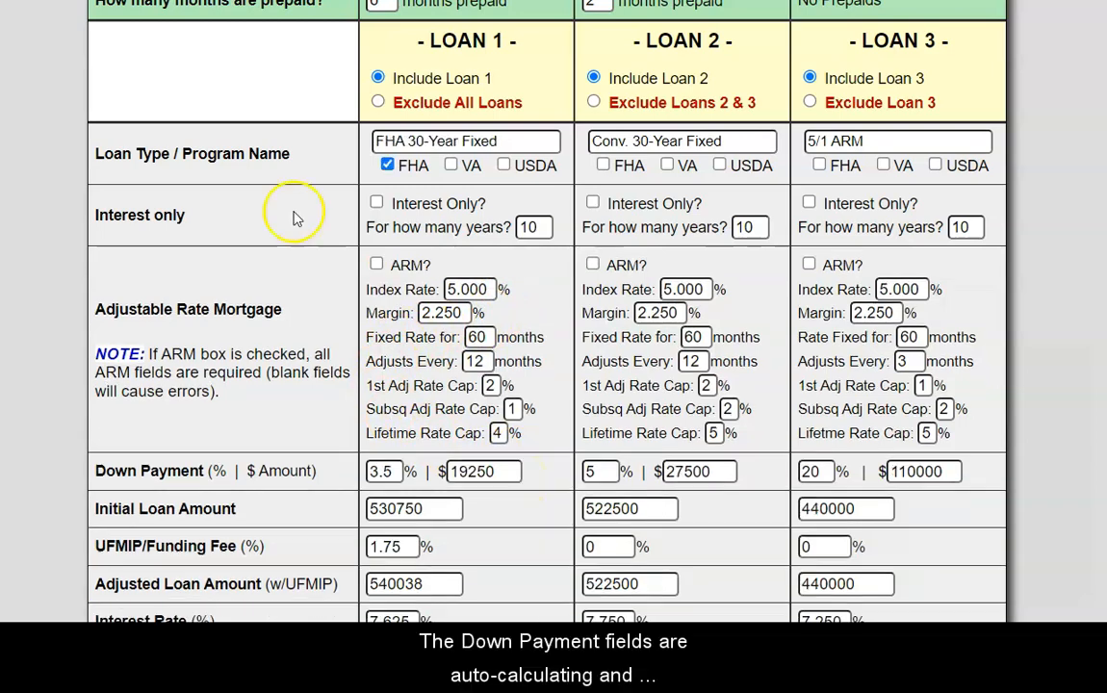
Set Loan 1's down payment percentage to 5%
scroll(287, 285, "down", 3)
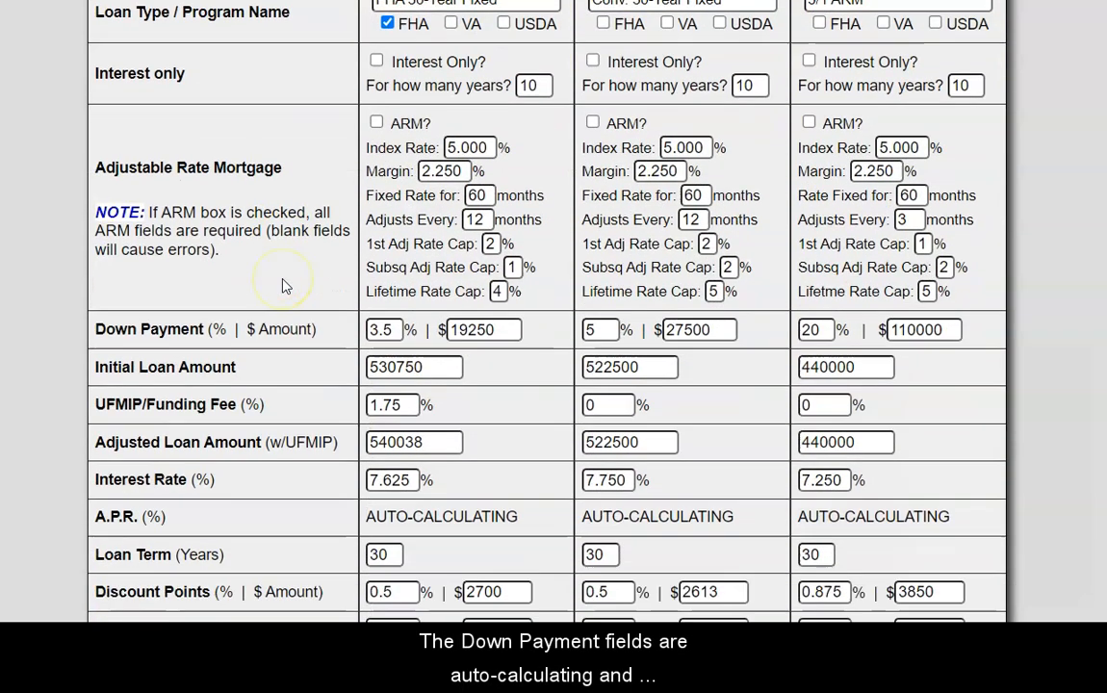
double_click(379, 299)
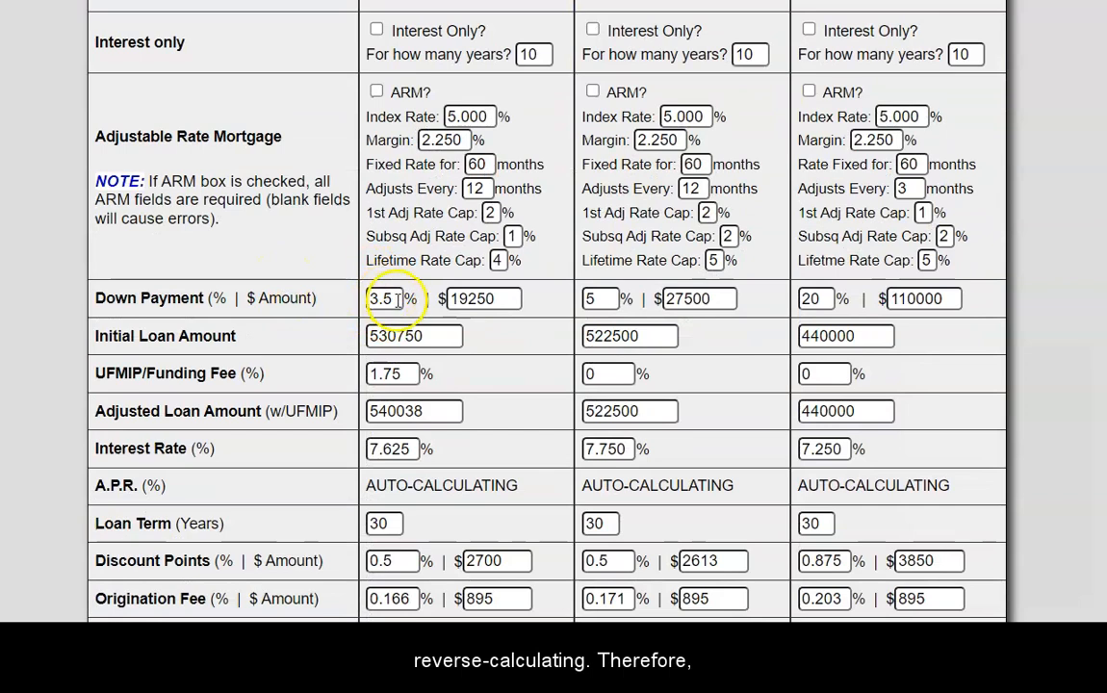
type("5")
key("Tab")
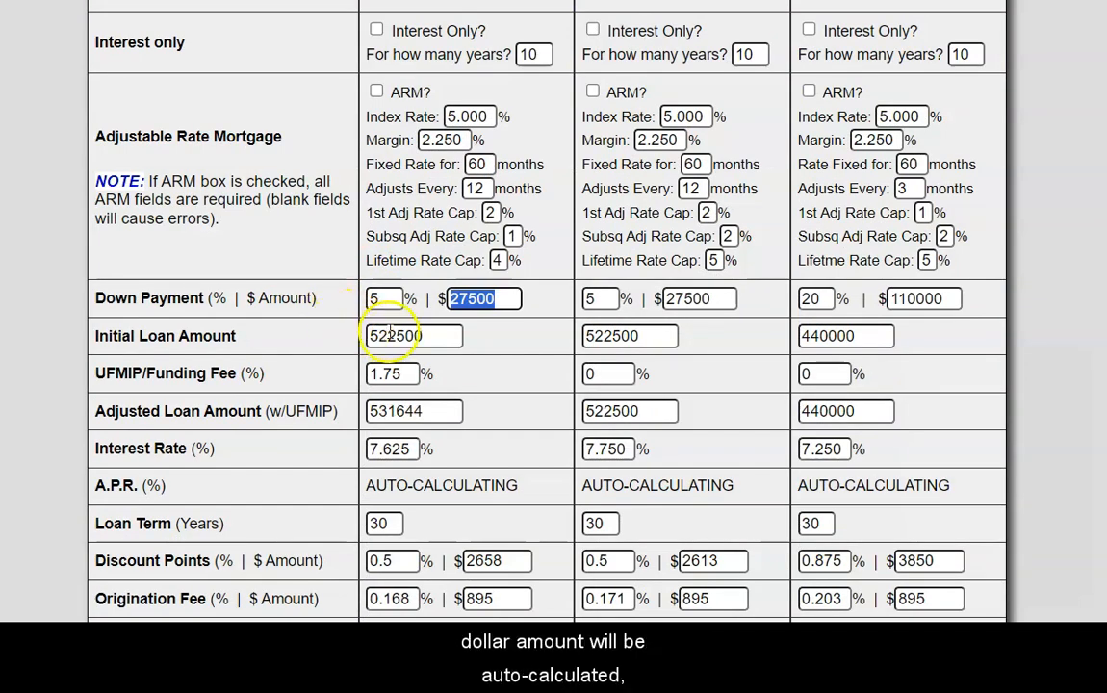
Set Loan 1's initial loan amount to 472000 so its down payment recalculates
left_click_drag(442, 335, 333, 350)
type("47")
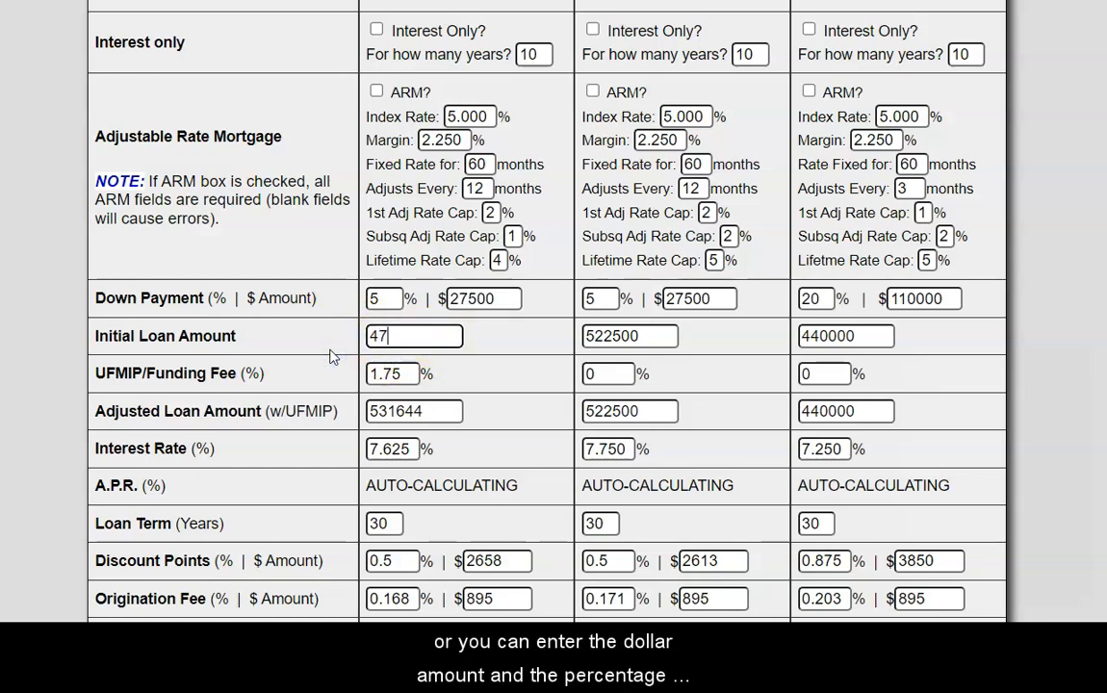
type("2000")
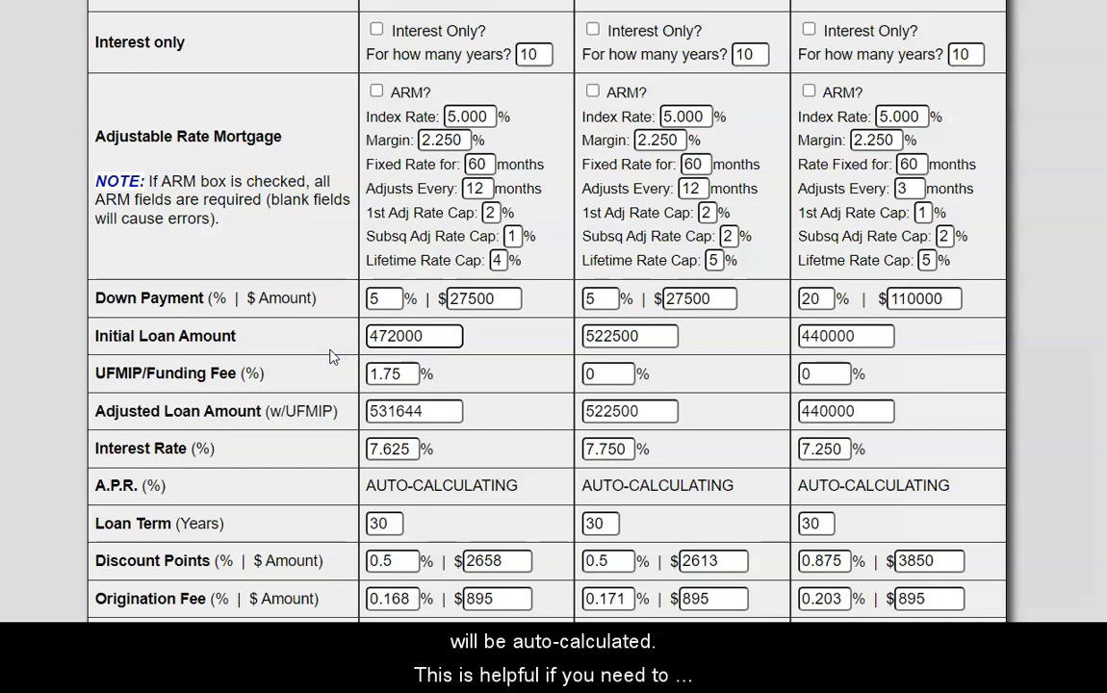
key("Tab")
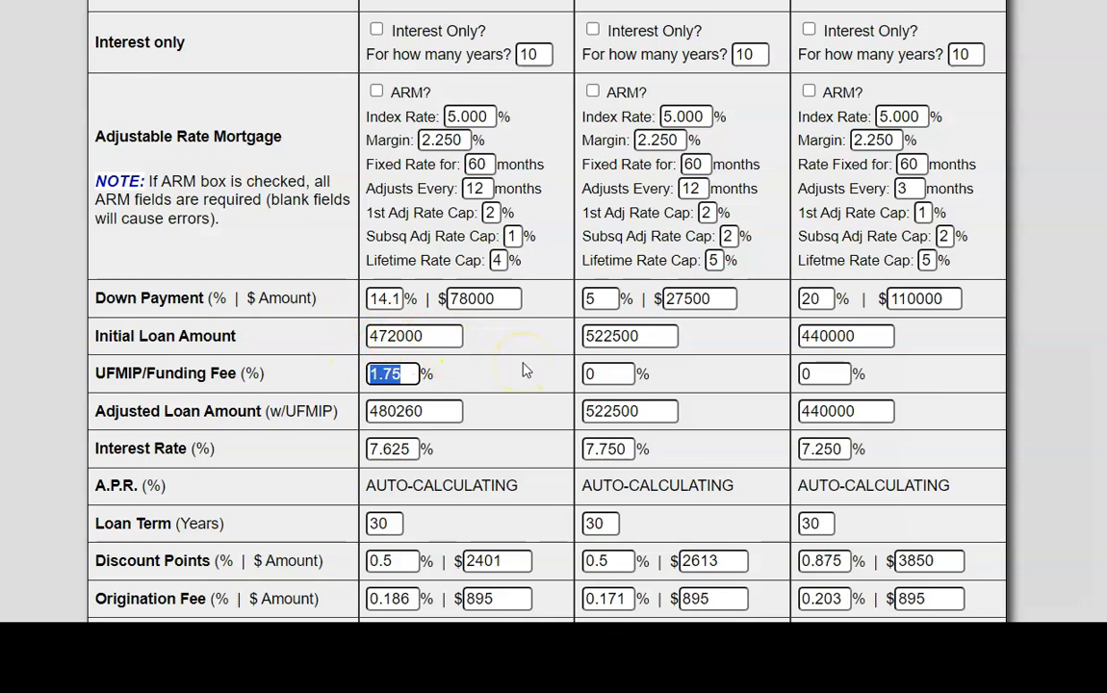
left_click(289, 408)
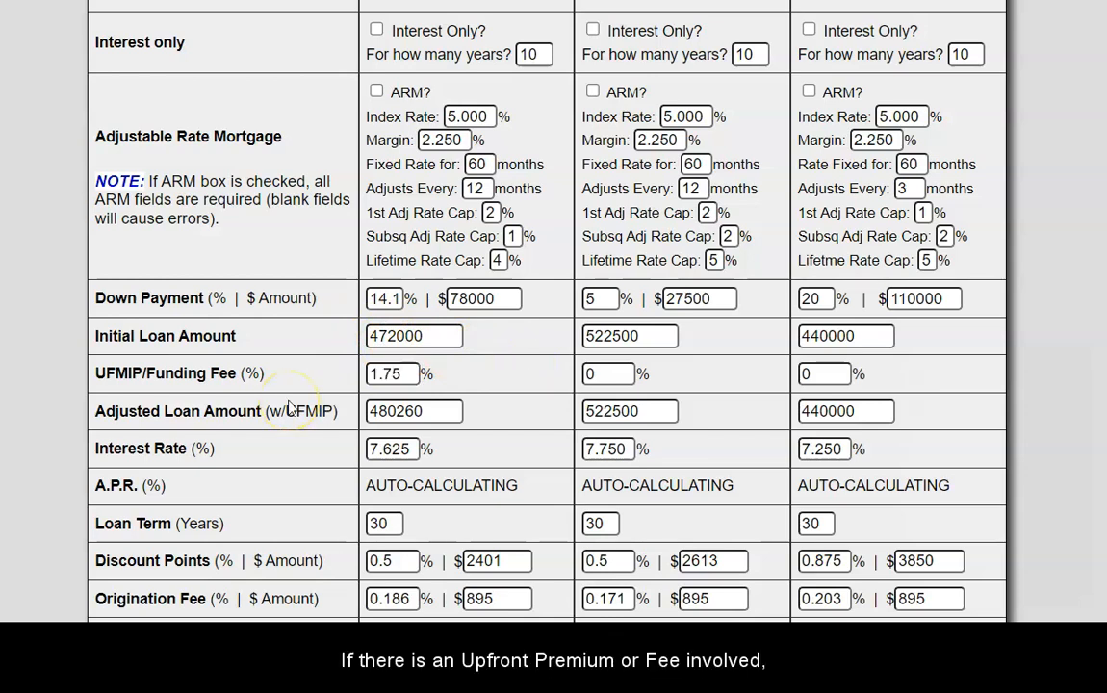
Examine Loan 1's UFMIP/Funding Fee and adjusted loan amount, and how its A.P.R. is determined
left_click_drag(404, 373, 369, 376)
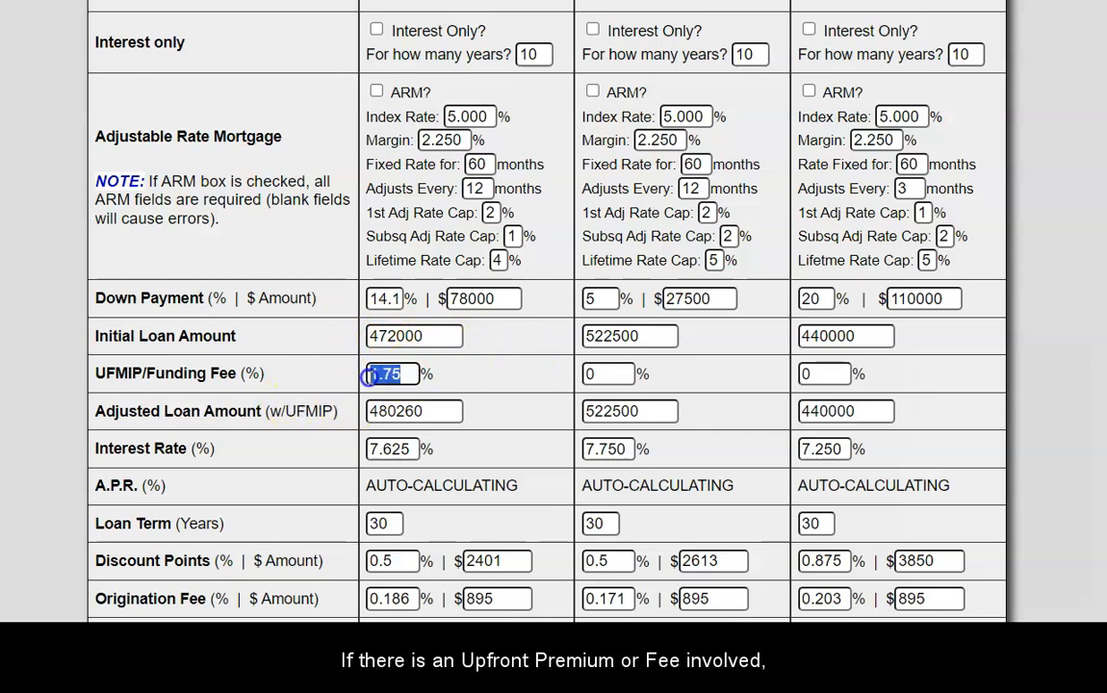
double_click(428, 412)
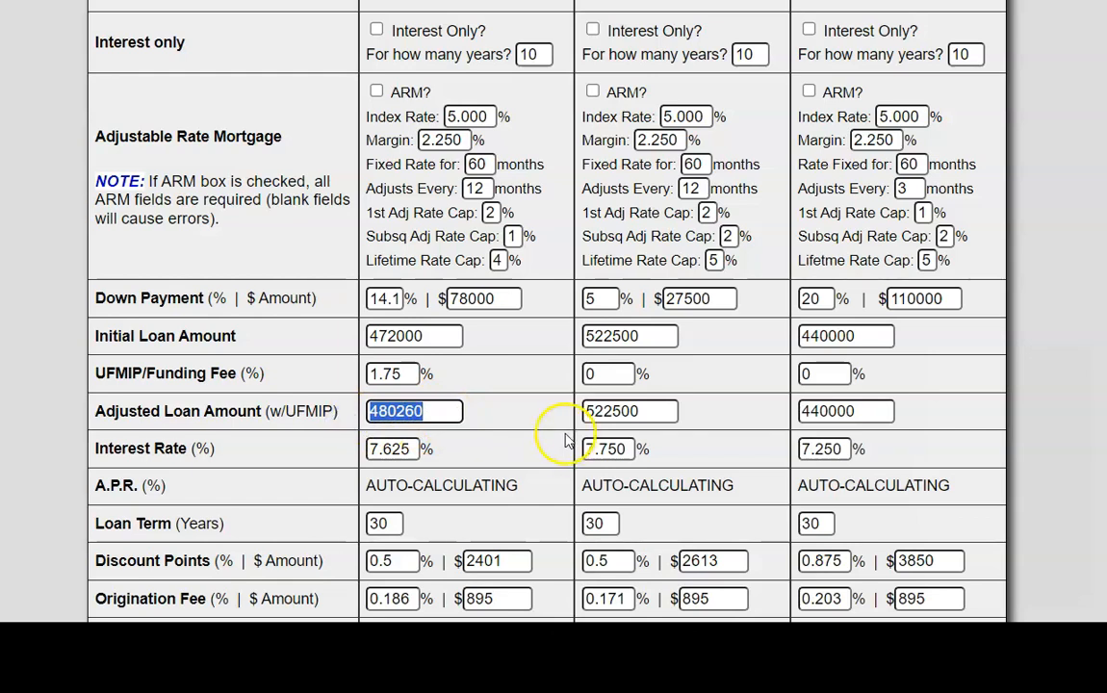
scroll(434, 438, "down", 1)
left_click(293, 434)
left_click_drag(167, 427, 113, 431)
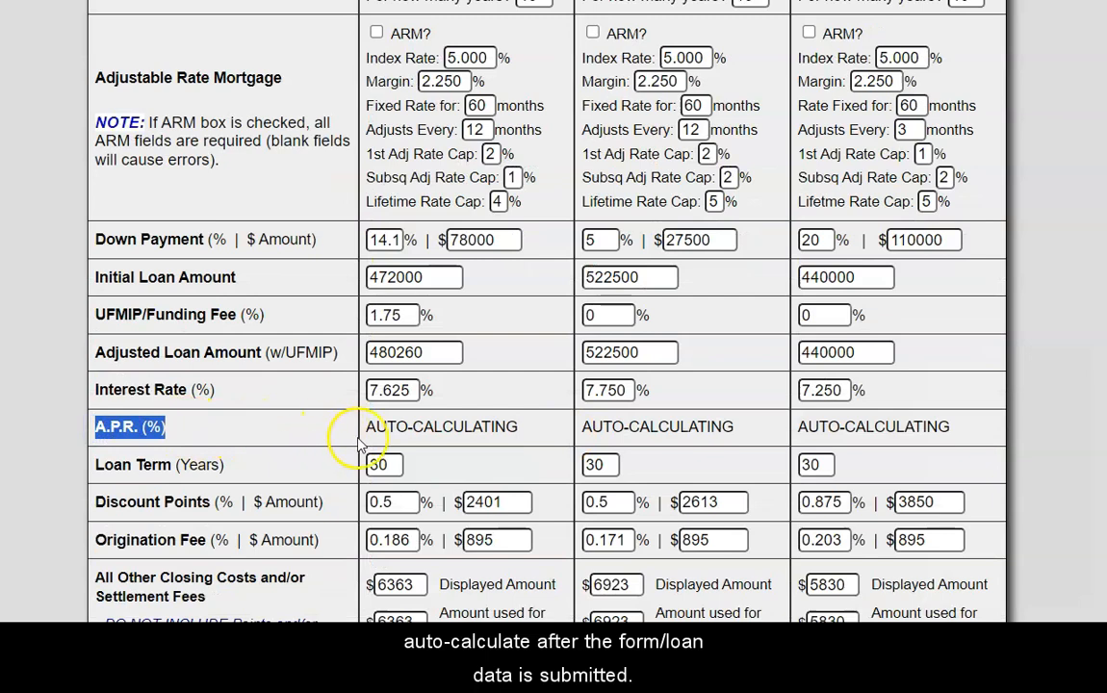
left_click_drag(365, 427, 514, 427)
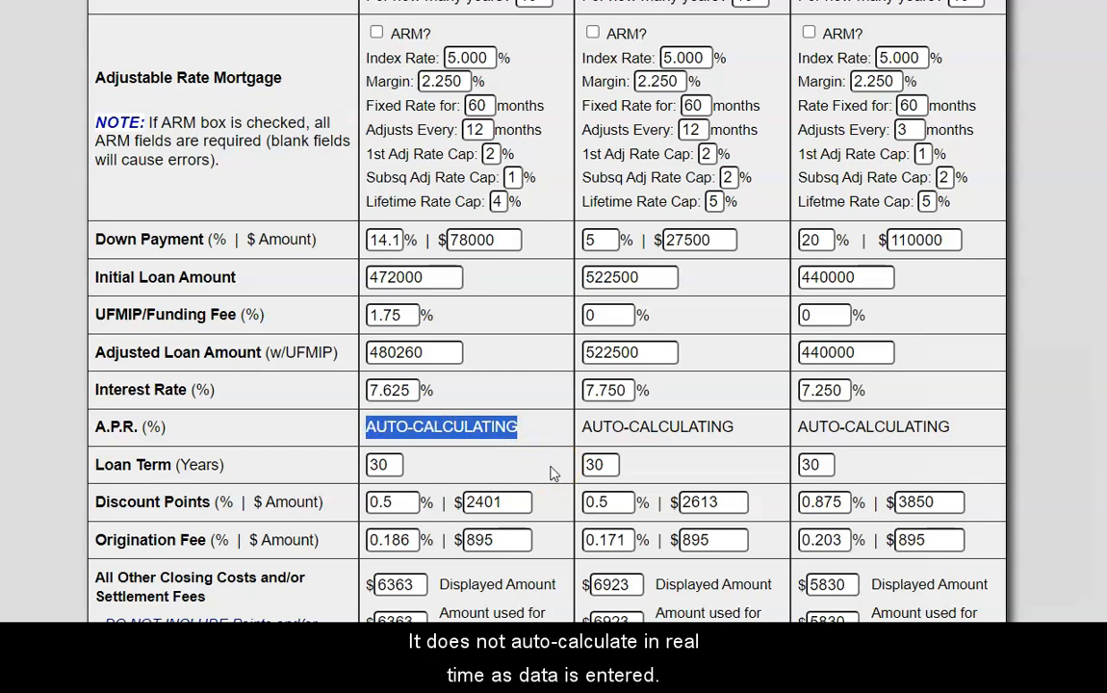
left_click(257, 454)
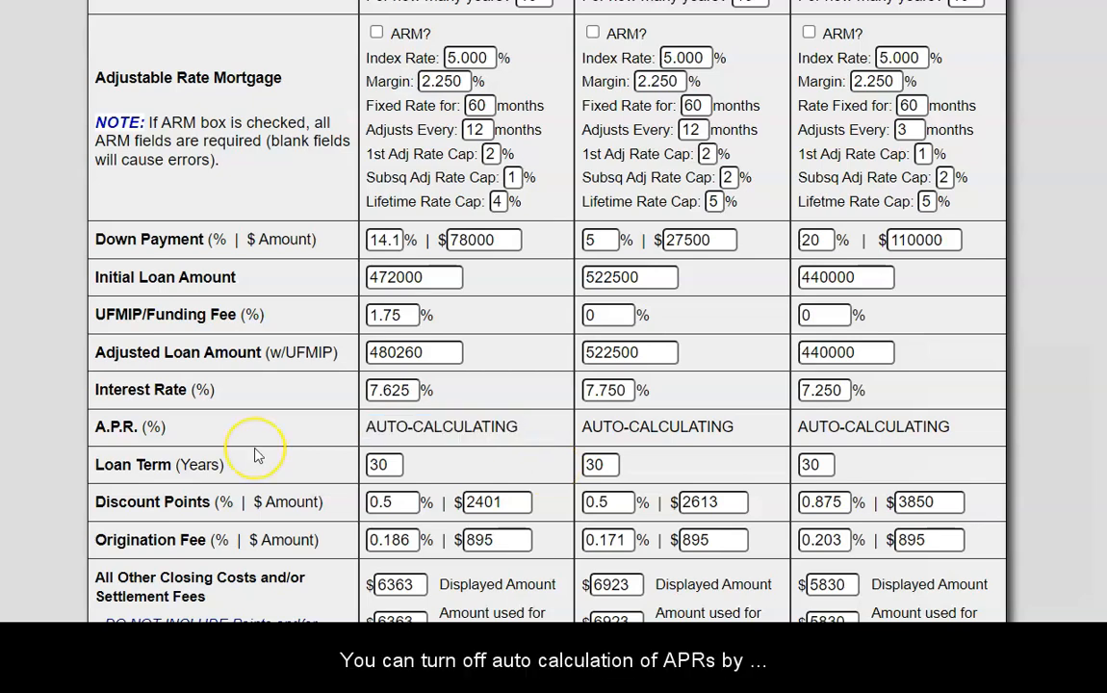
Turn on manual APR entry in Step 4 and set Loan 1's A.P.R. to 8.125%
scroll(258, 454, "up", 6)
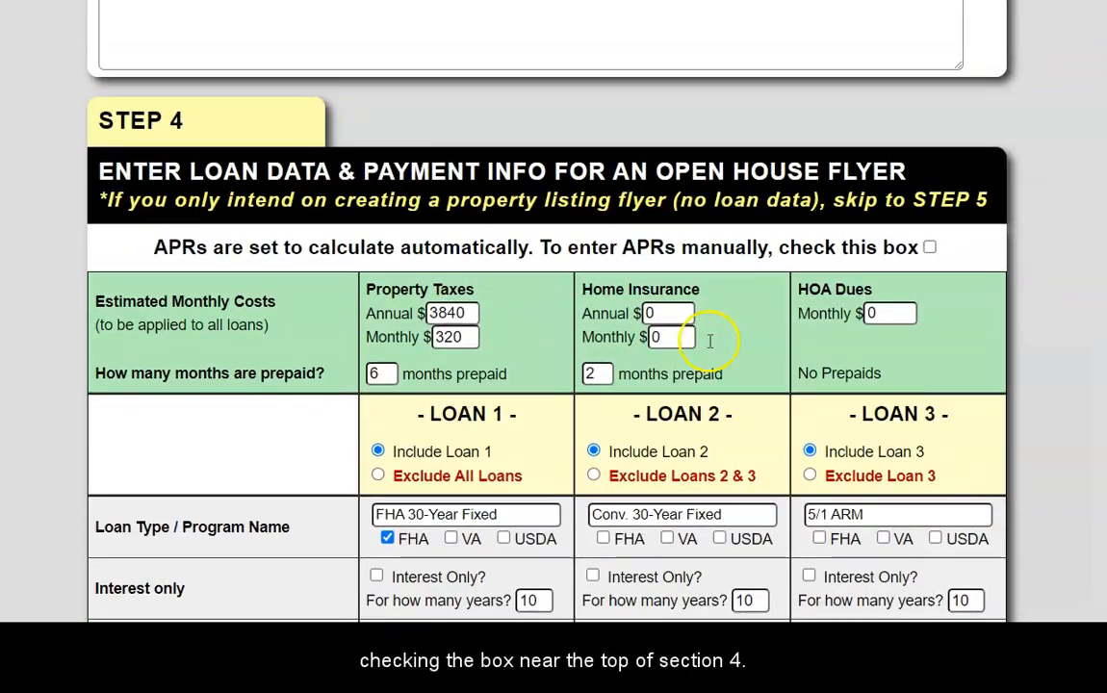
left_click(930, 247)
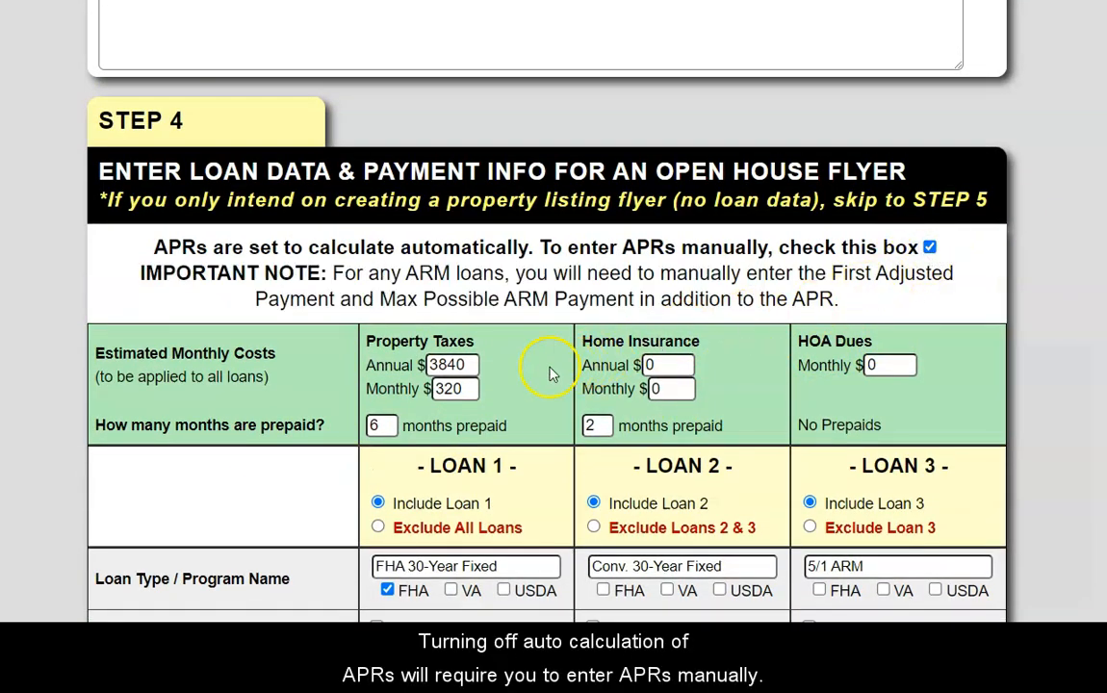
scroll(511, 383, "down", 5)
scroll(494, 370, "down", 4)
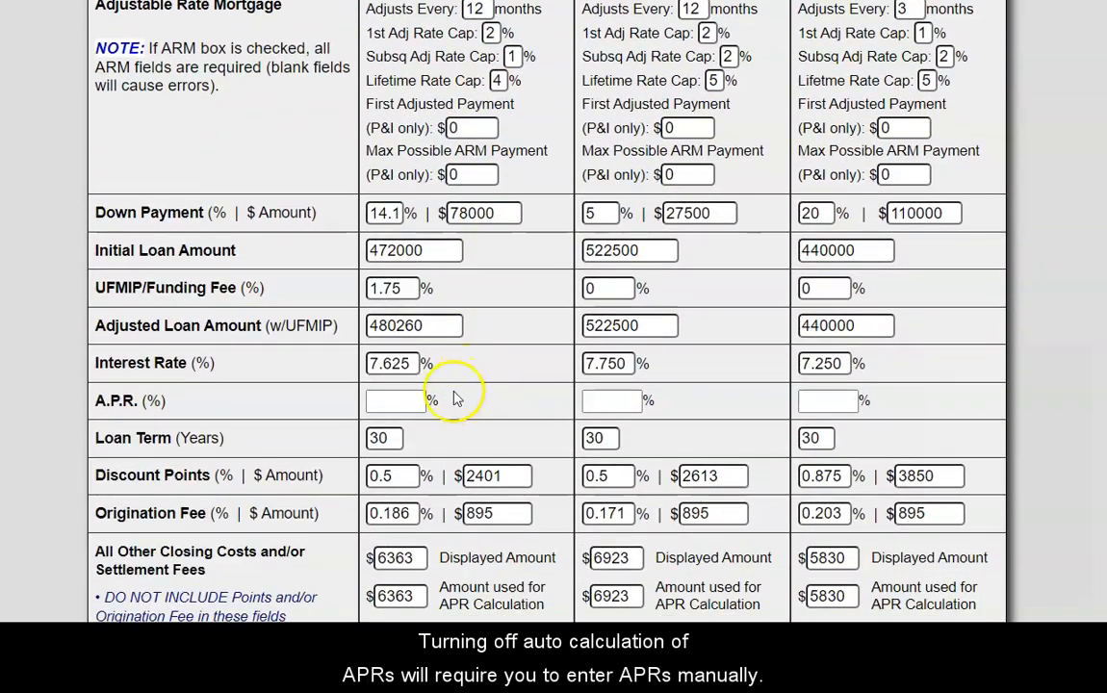
left_click(400, 403)
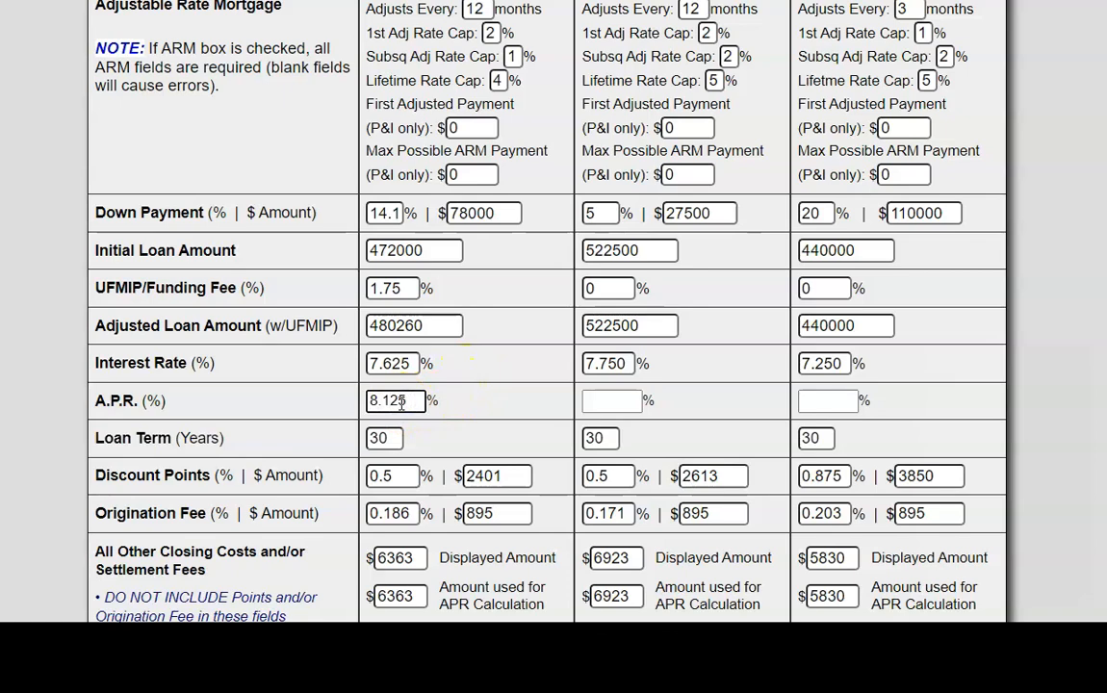
left_click(736, 440)
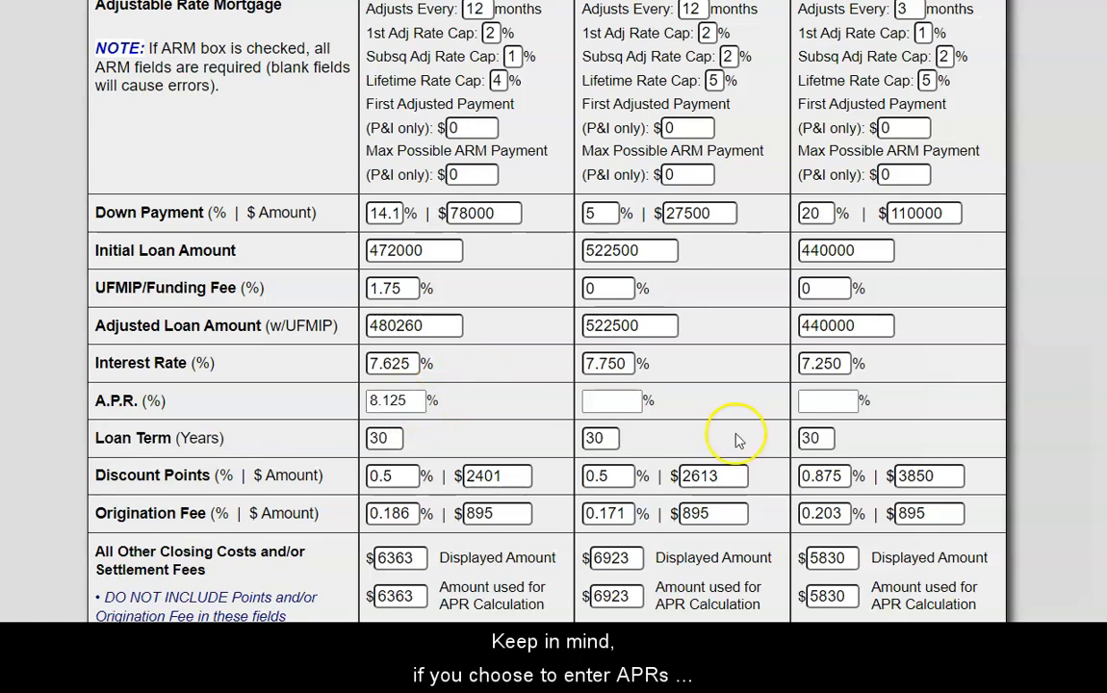
Mark the FHA 30-Year Fixed Loan 1 as an ARM and check its First Adjusted Payment field
scroll(528, 424, "up", 3)
scroll(528, 423, "up", 1)
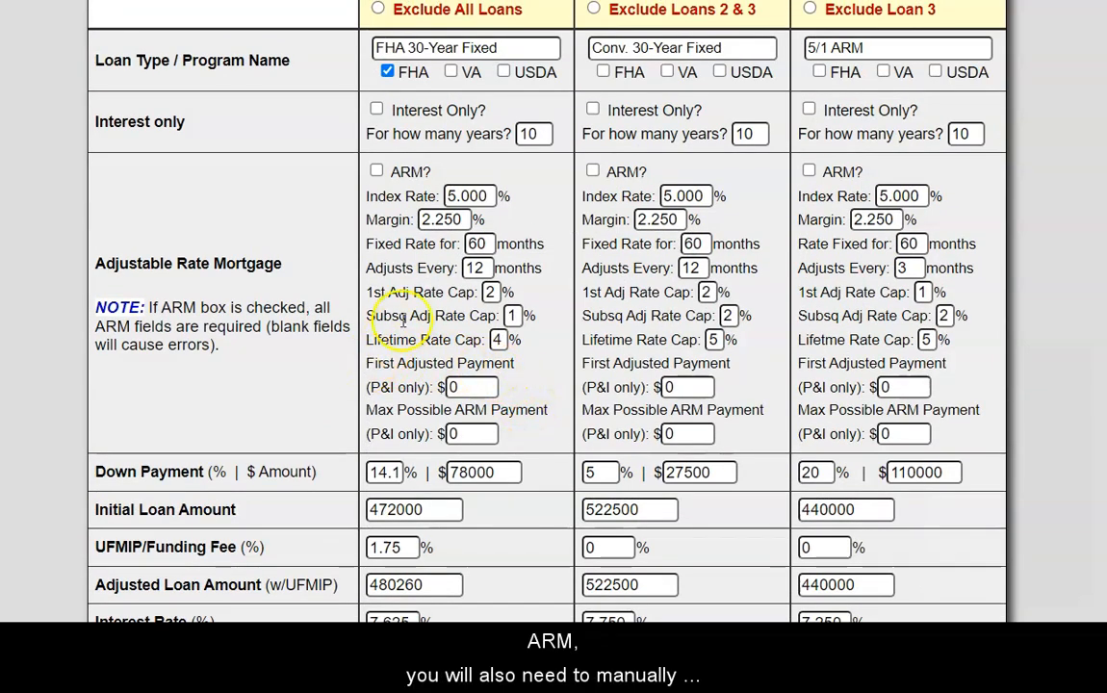
left_click(376, 172)
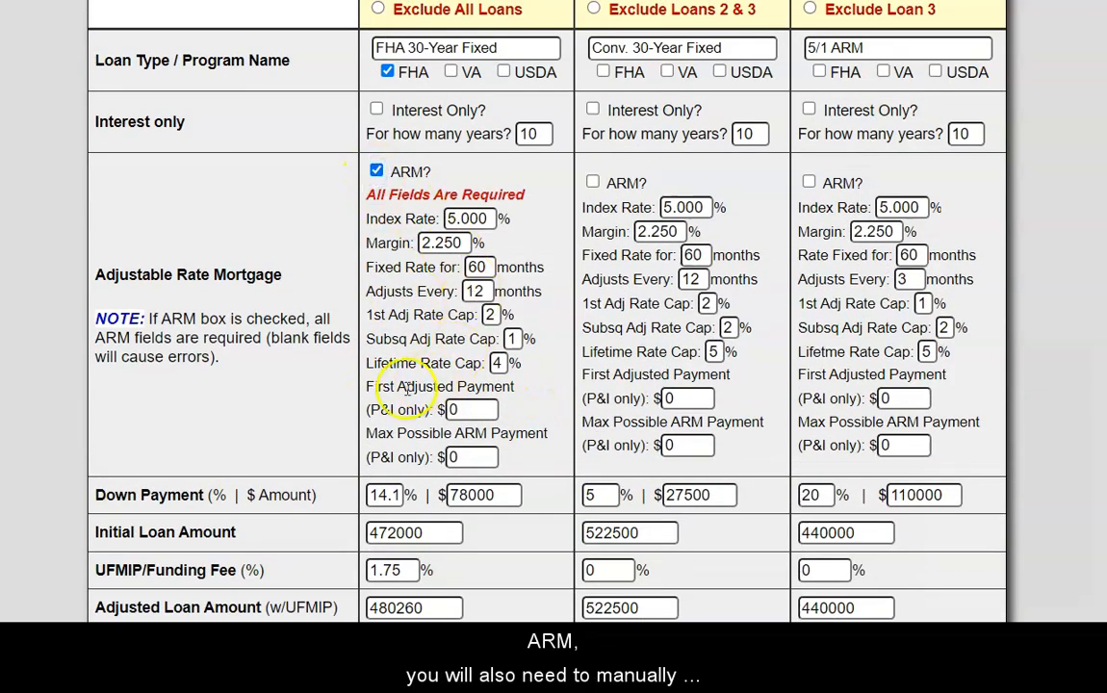
left_click_drag(369, 388, 512, 385)
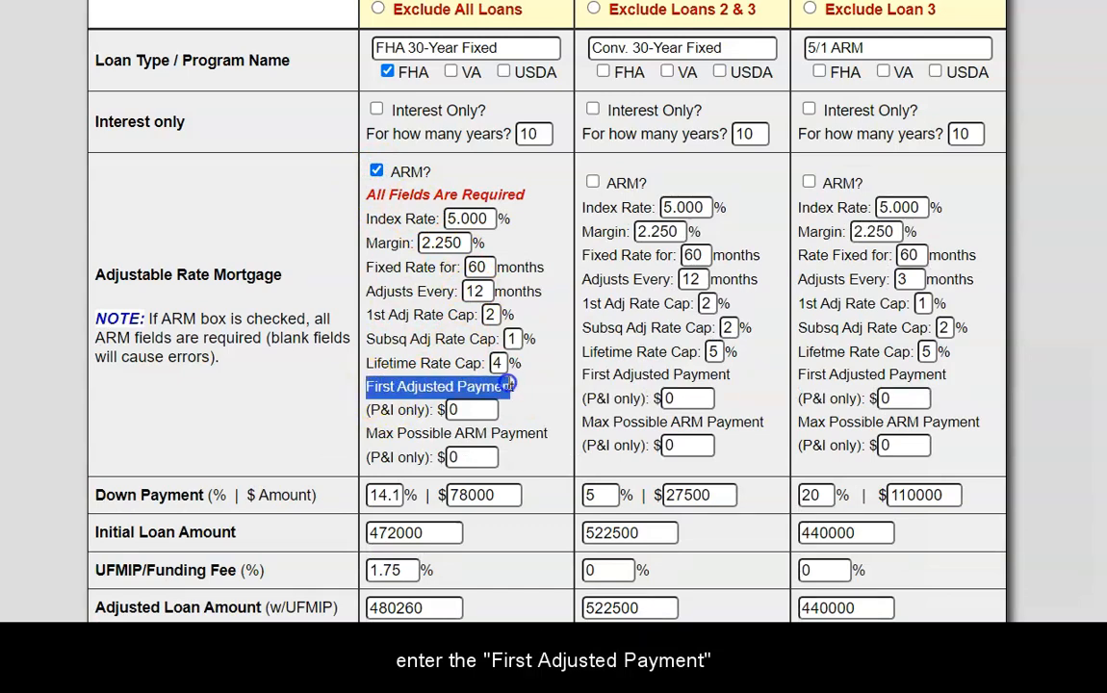
Check Loan 1's Max Possible ARM Payment field
left_click_drag(370, 434, 555, 444)
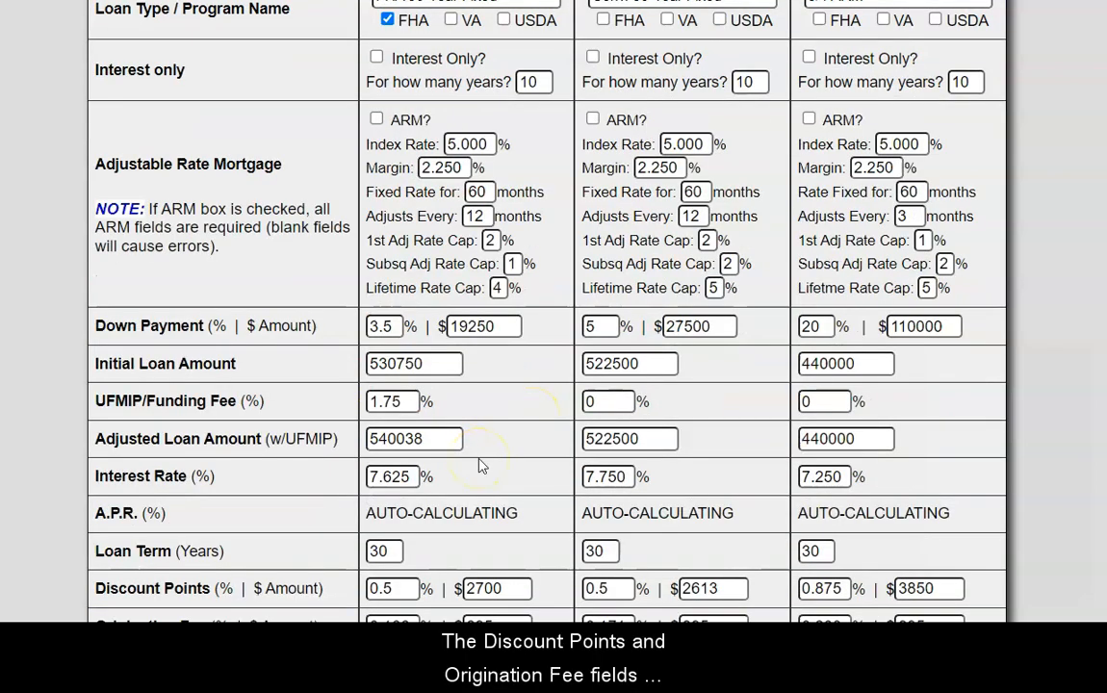
Enter 1% for Loan 1's discount points, and replace it with a dollar amount of 650
scroll(482, 466, "down", 5)
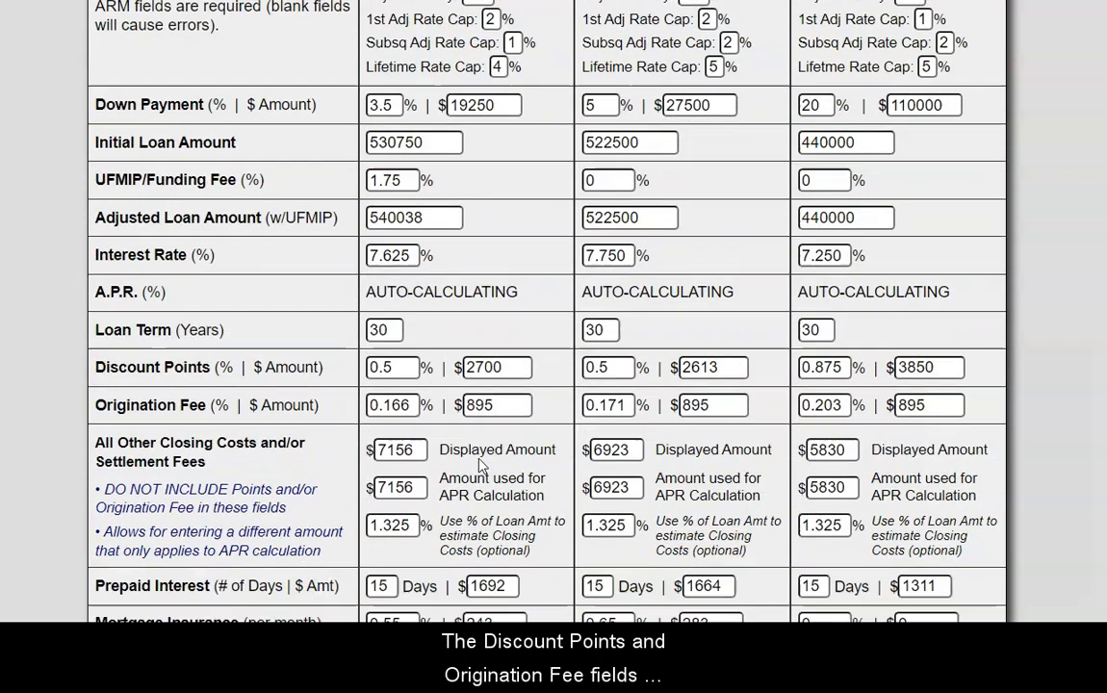
left_click(149, 323)
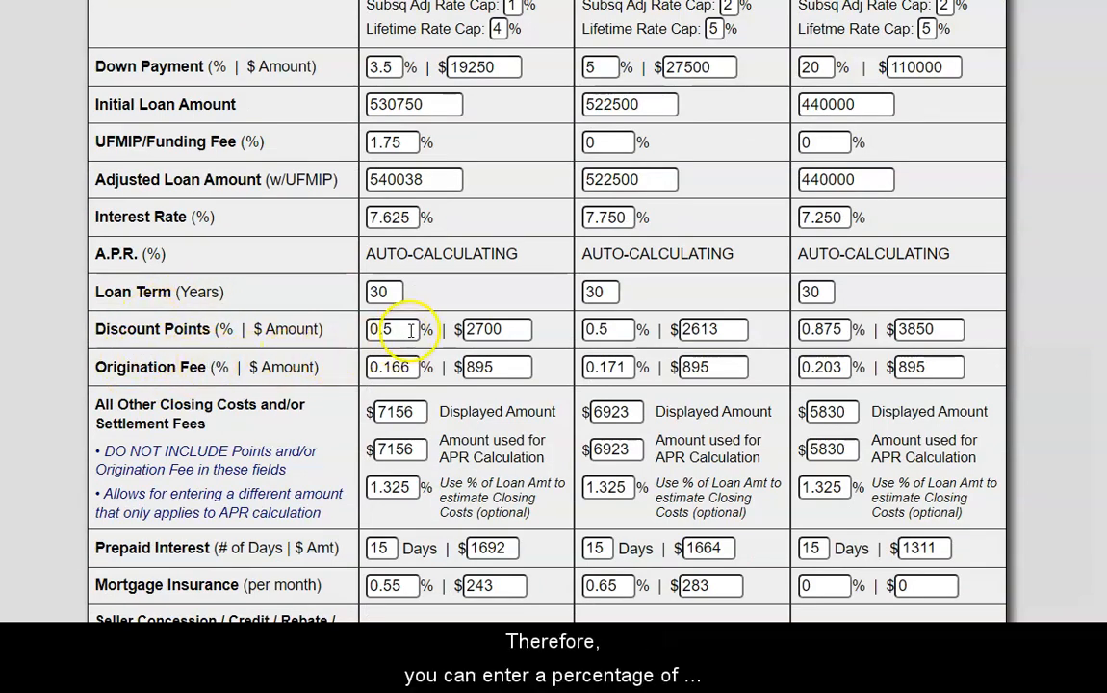
left_click_drag(410, 329, 357, 332)
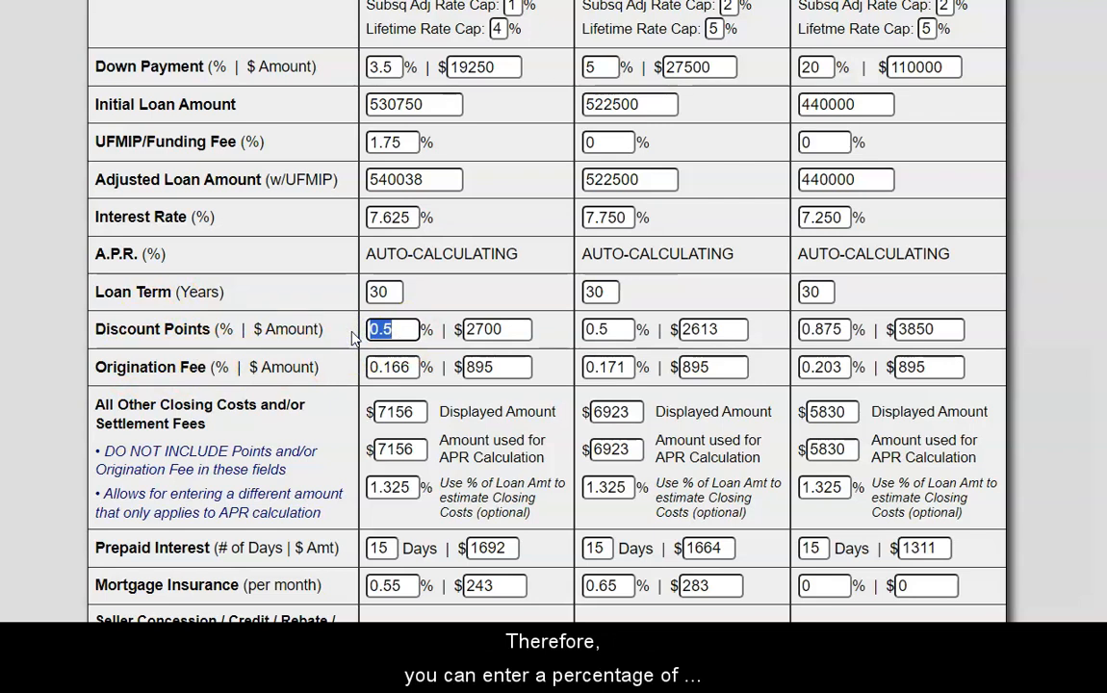
key("Tab")
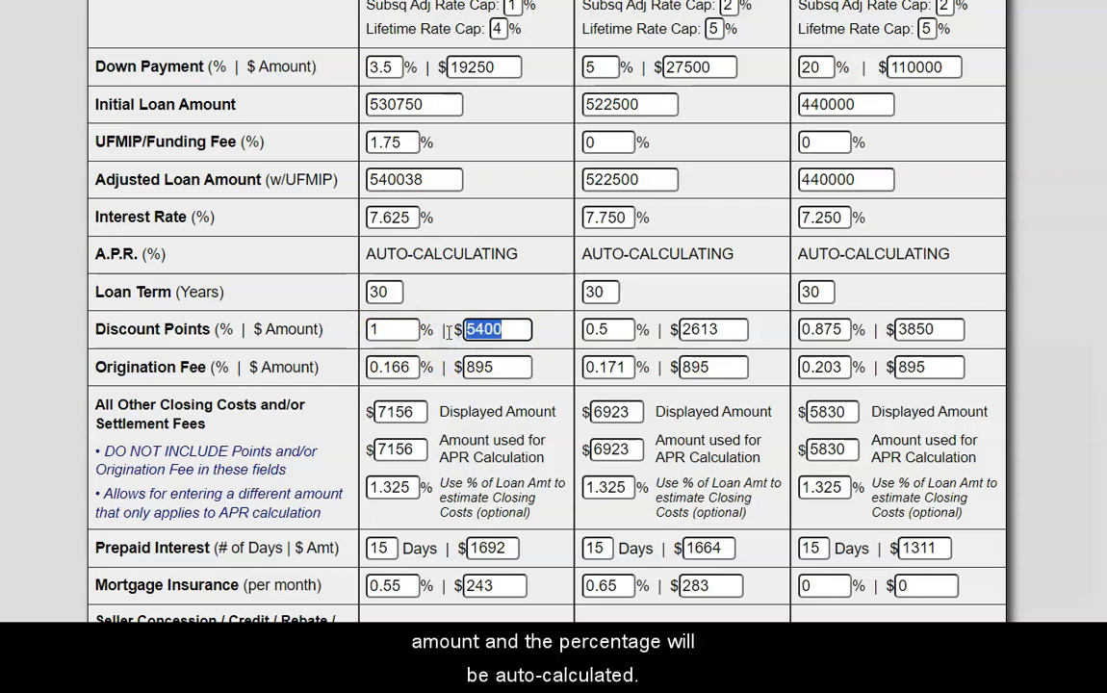
type("650")
key("Tab")
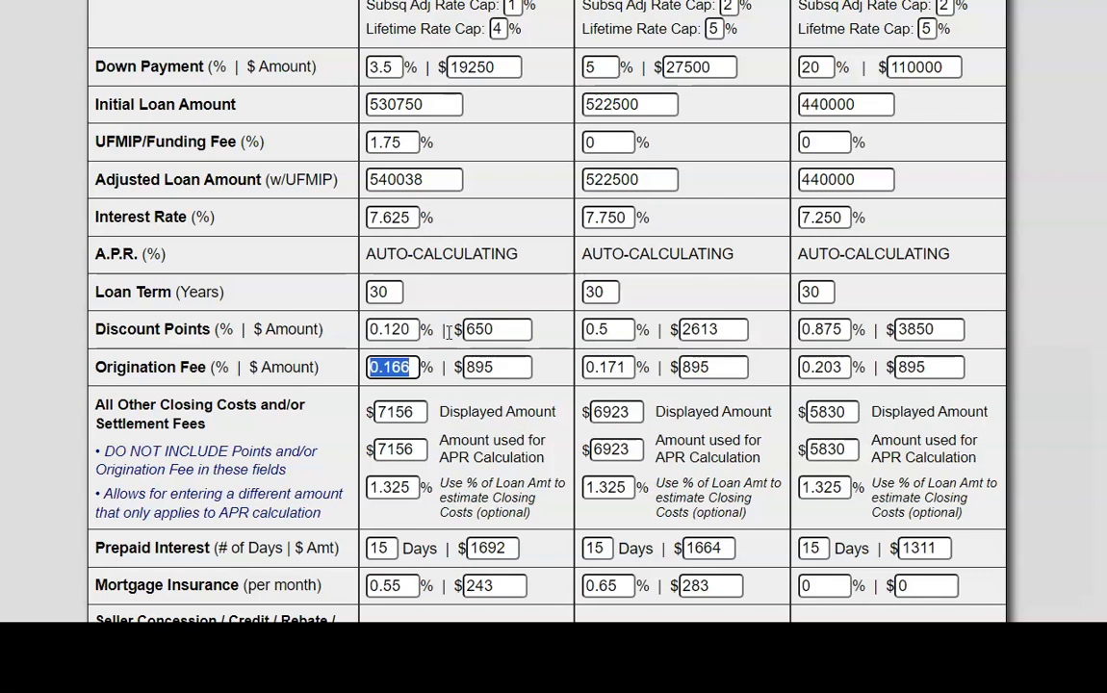
Estimate Loan 1's other closing costs as 1.25% of the loan amount
scroll(449, 332, "down", 1)
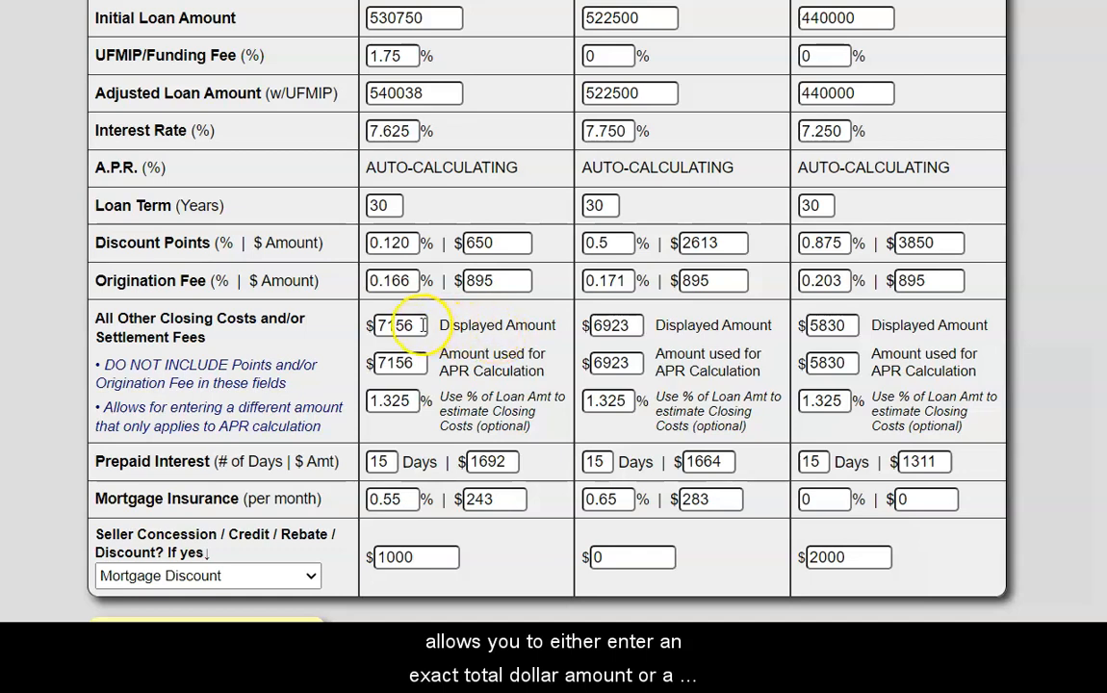
double_click(378, 325)
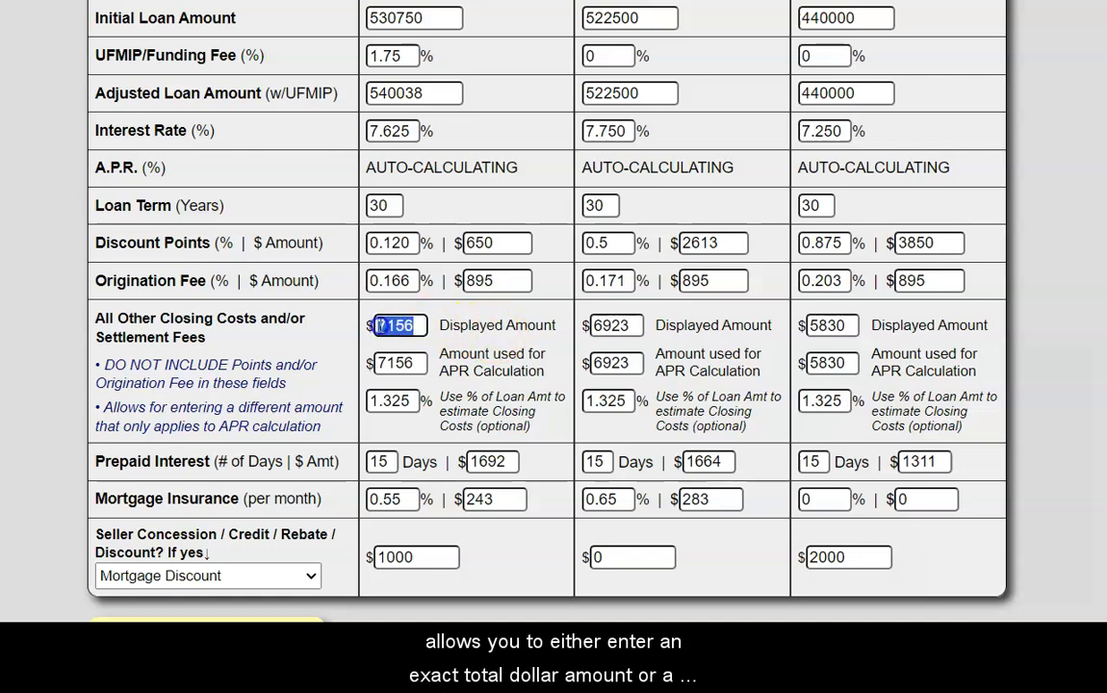
left_click(396, 400)
left_click_drag(399, 398, 362, 398)
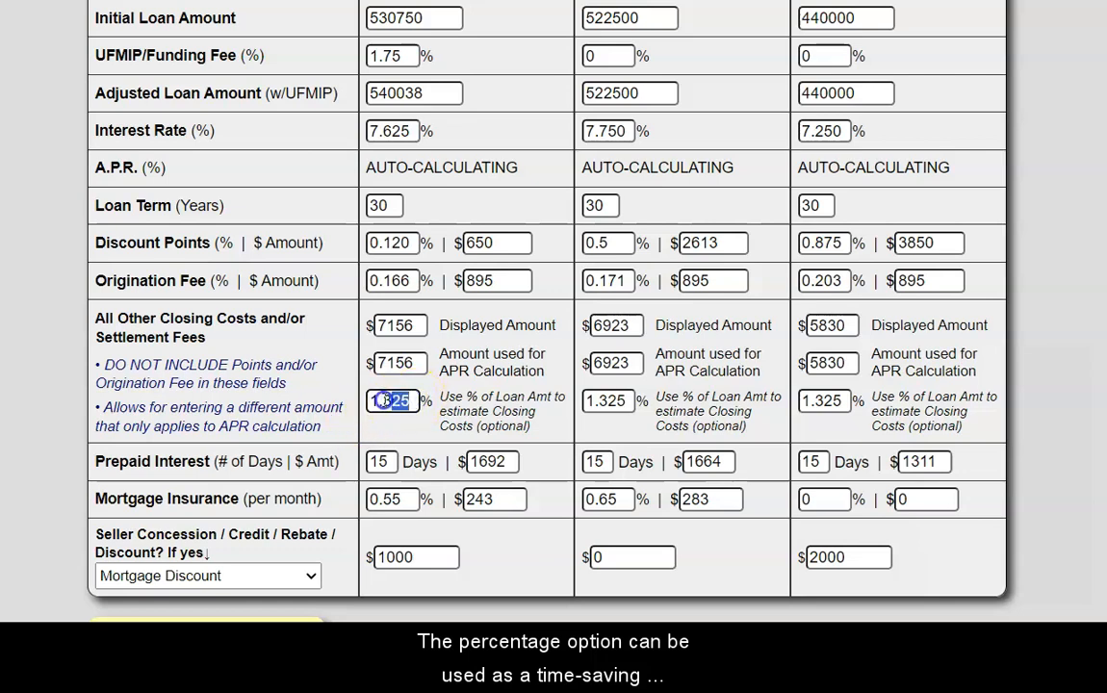
type("1.25")
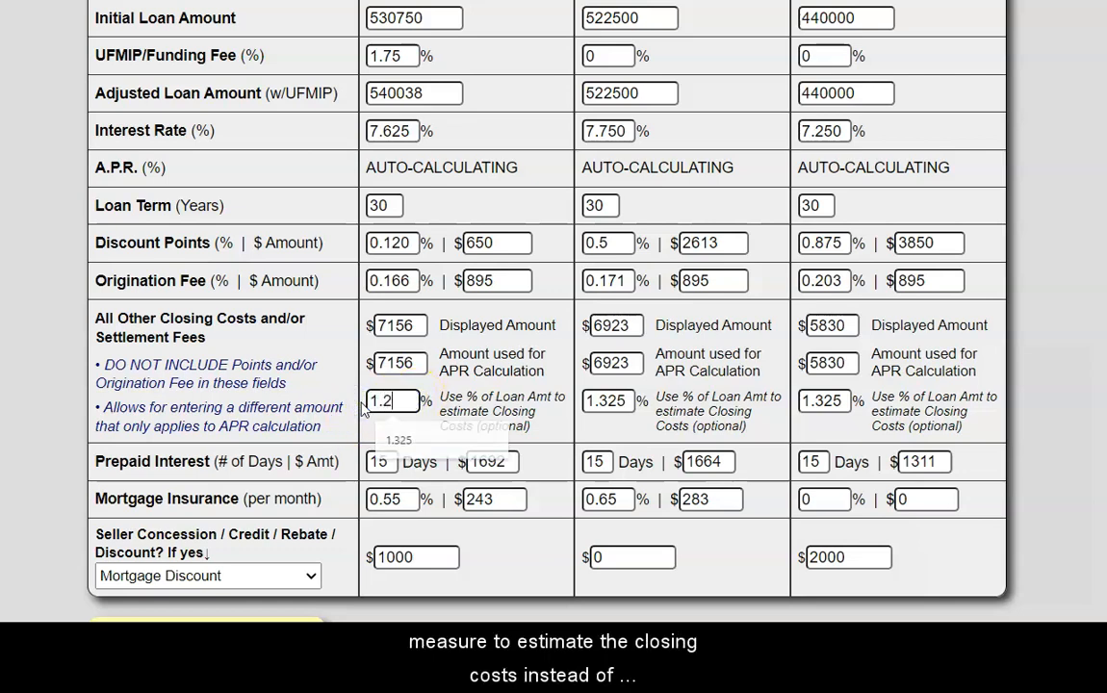
key("Tab")
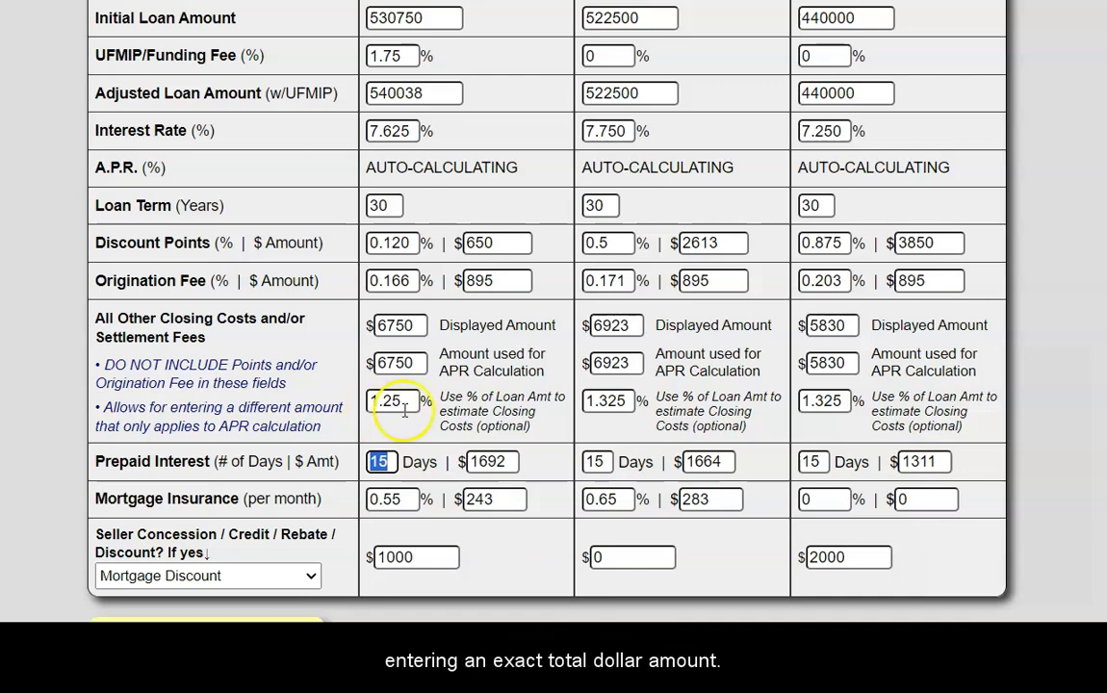
left_click(337, 412)
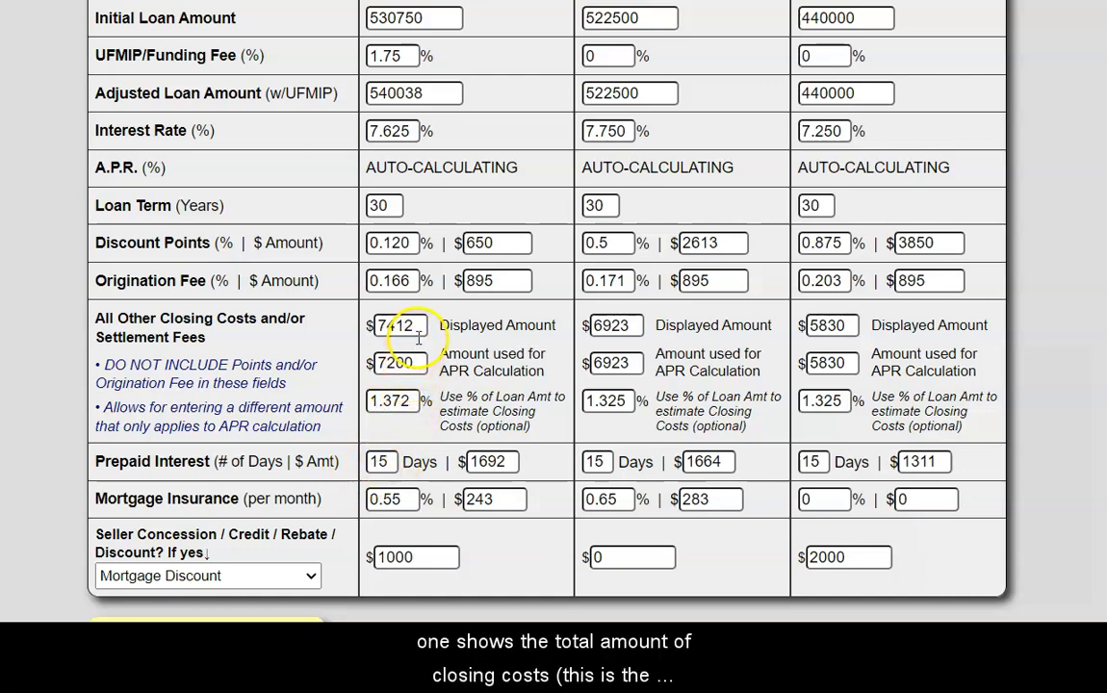
Set the displayed amount of Loan 1's other closing costs and settlement fees to 7500
left_click_drag(439, 326, 556, 328)
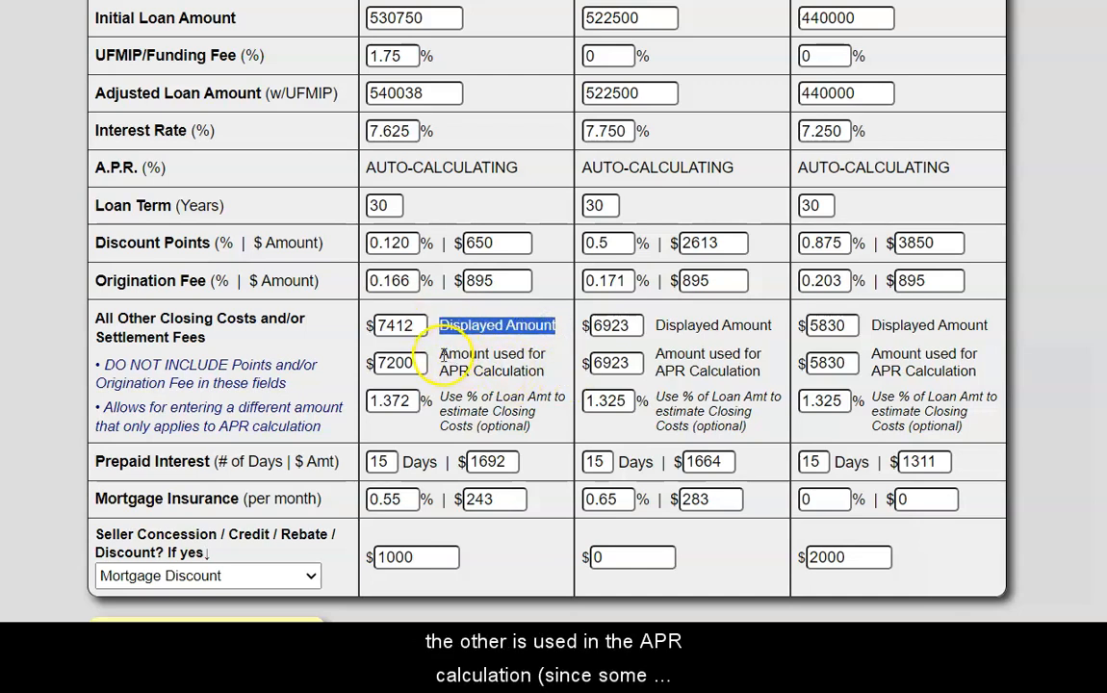
left_click_drag(441, 354, 545, 367)
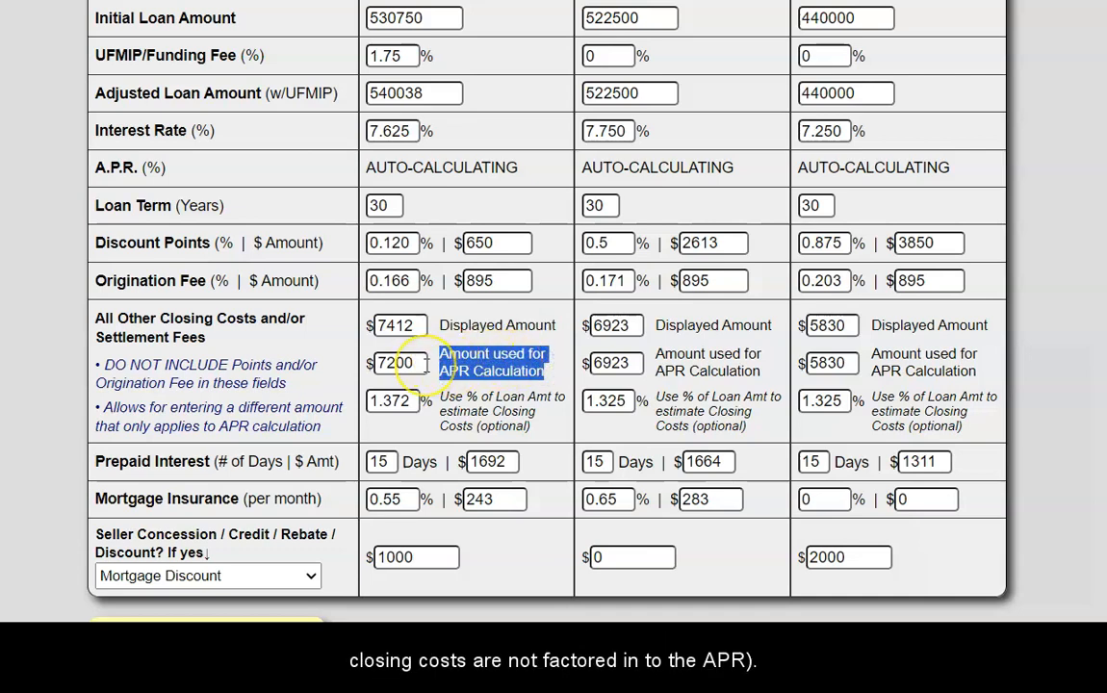
left_click_drag(421, 325, 361, 327)
type("7500")
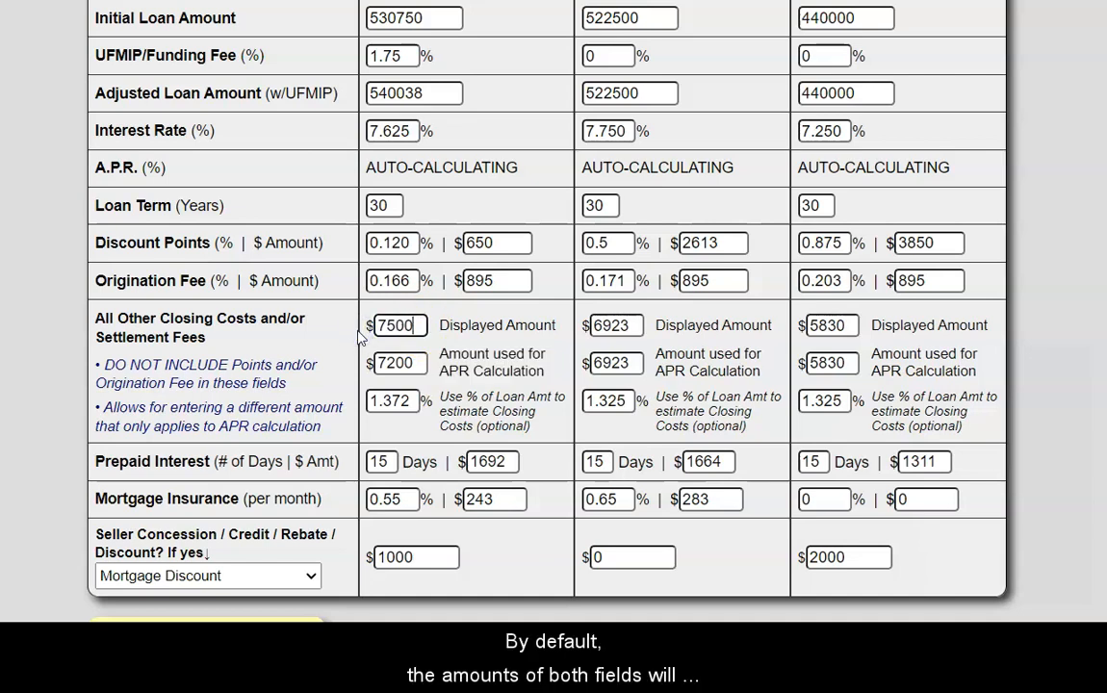
key("Tab")
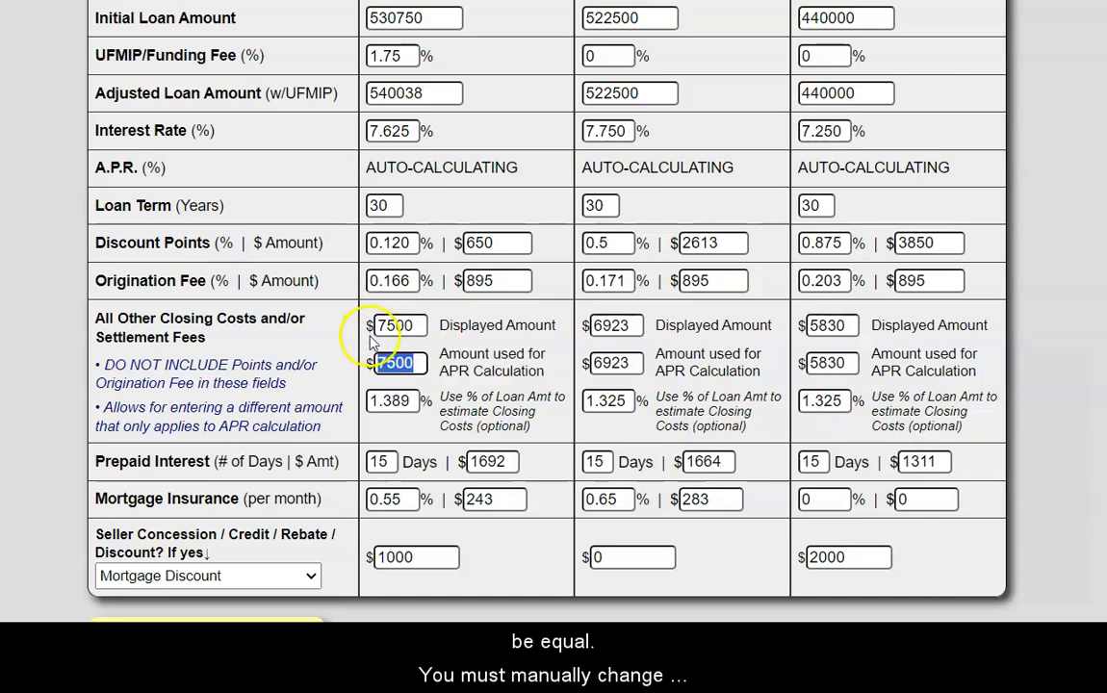
Set Loan 1's closing cost amount used for the APR calculation to 7200
left_click_drag(419, 359, 320, 328)
type("7")
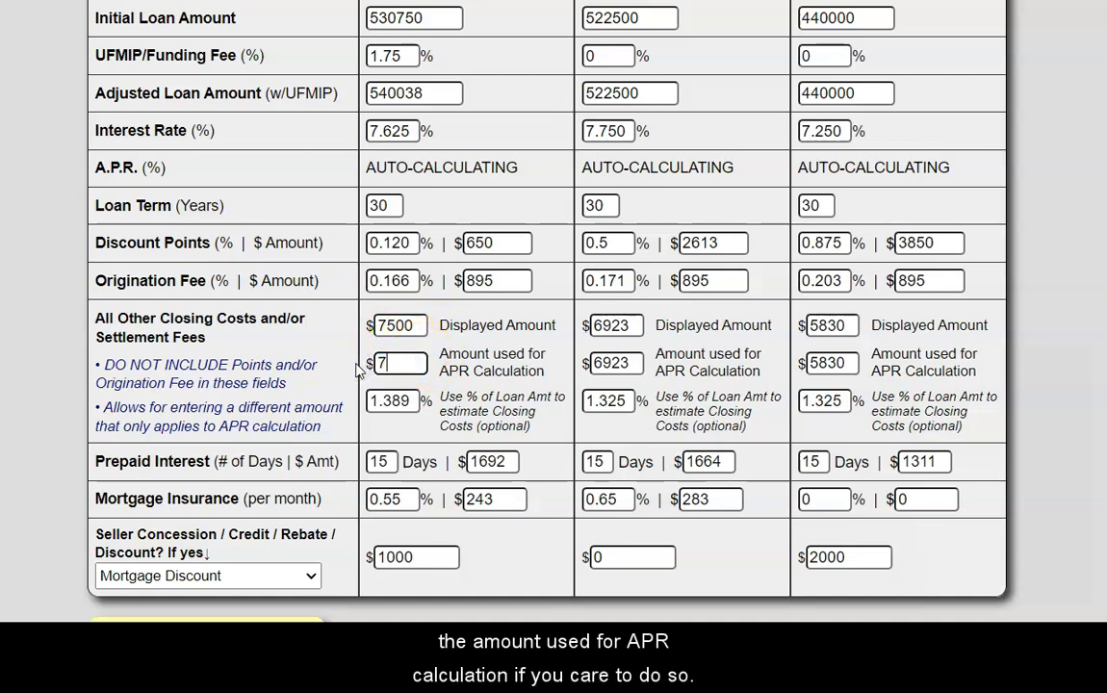
type("200")
key("Tab")
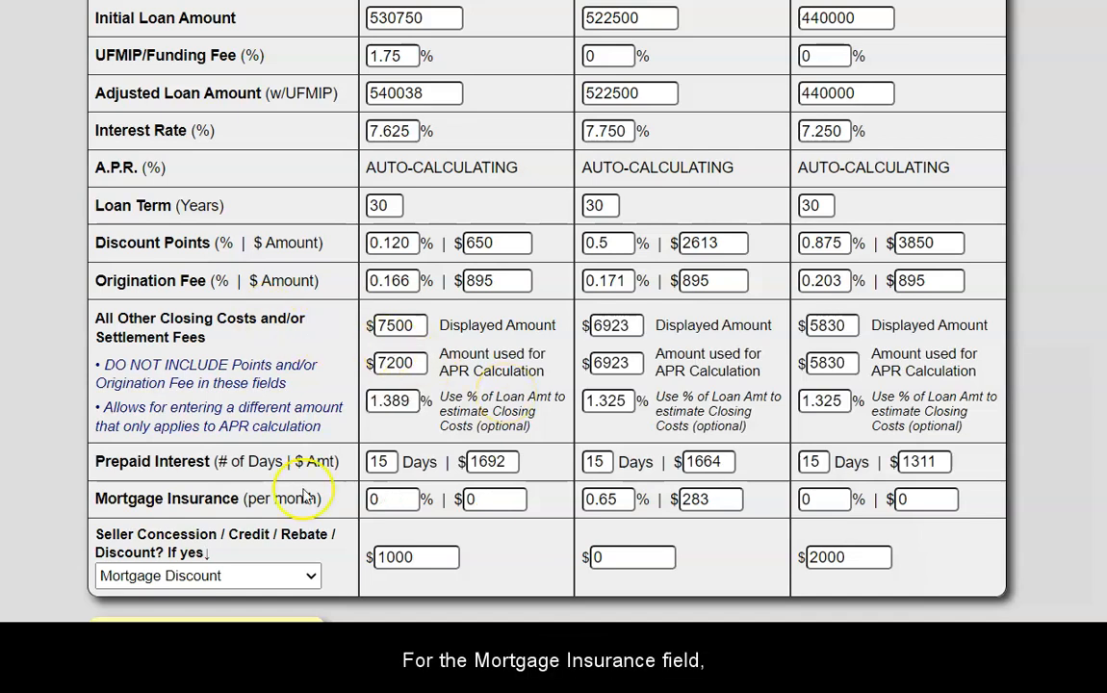
Set Loan 1's monthly mortgage insurance to 0.55% so its dollar amount is calculated
left_click_drag(95, 498, 314, 499)
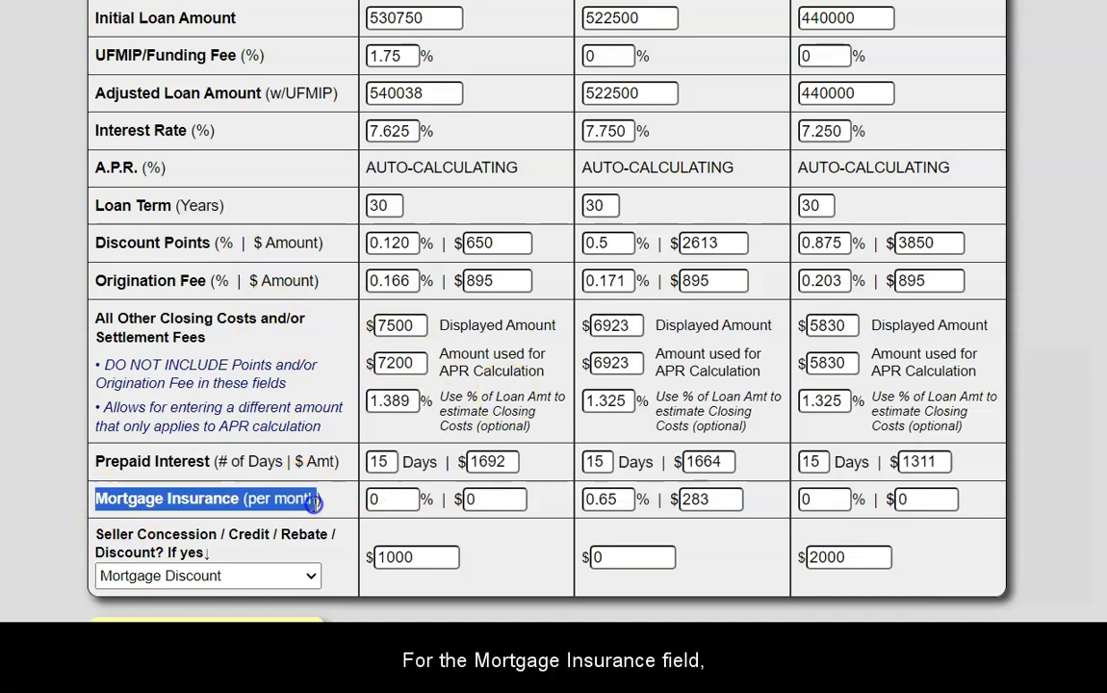
left_click(391, 499)
type(".55")
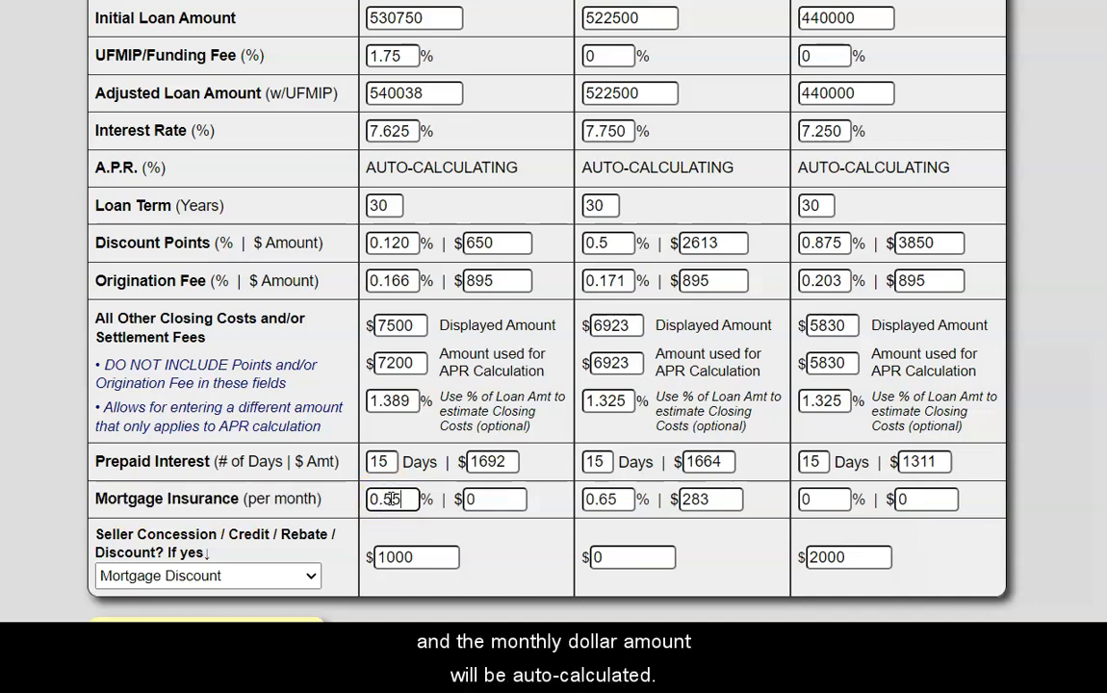
key("Tab")
double_click(496, 499)
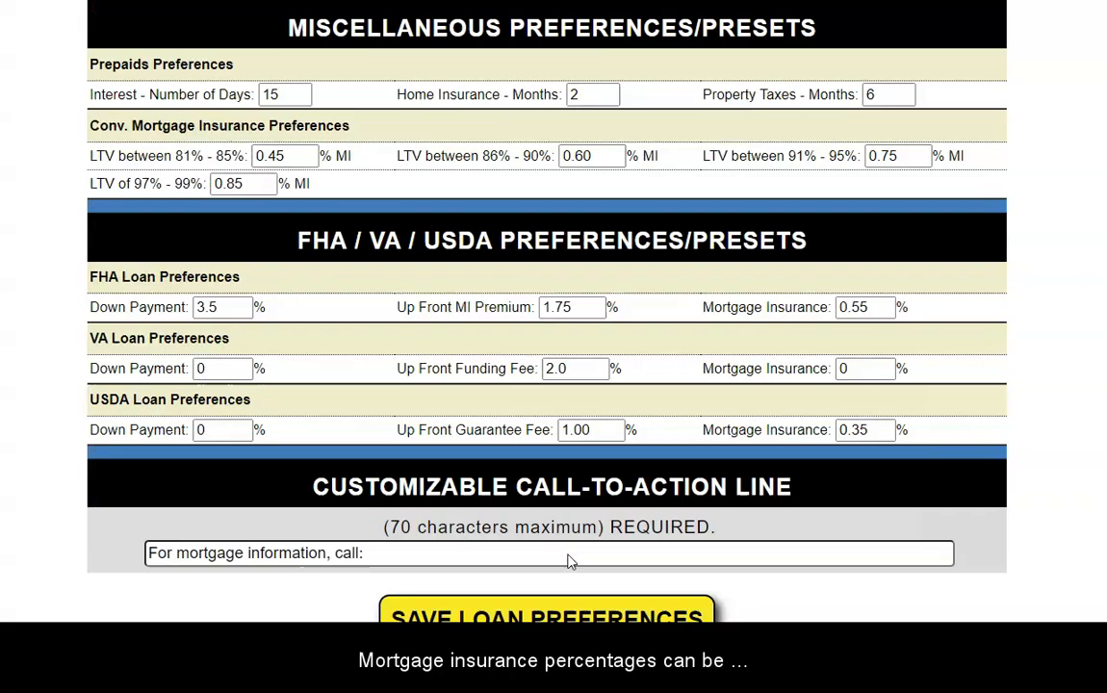
Review the conventional, FHA and VA mortgage insurance presets in the loan preferences
left_click_drag(89, 126, 361, 127)
left_click_drag(701, 308, 828, 311)
left_click_drag(703, 371, 833, 370)
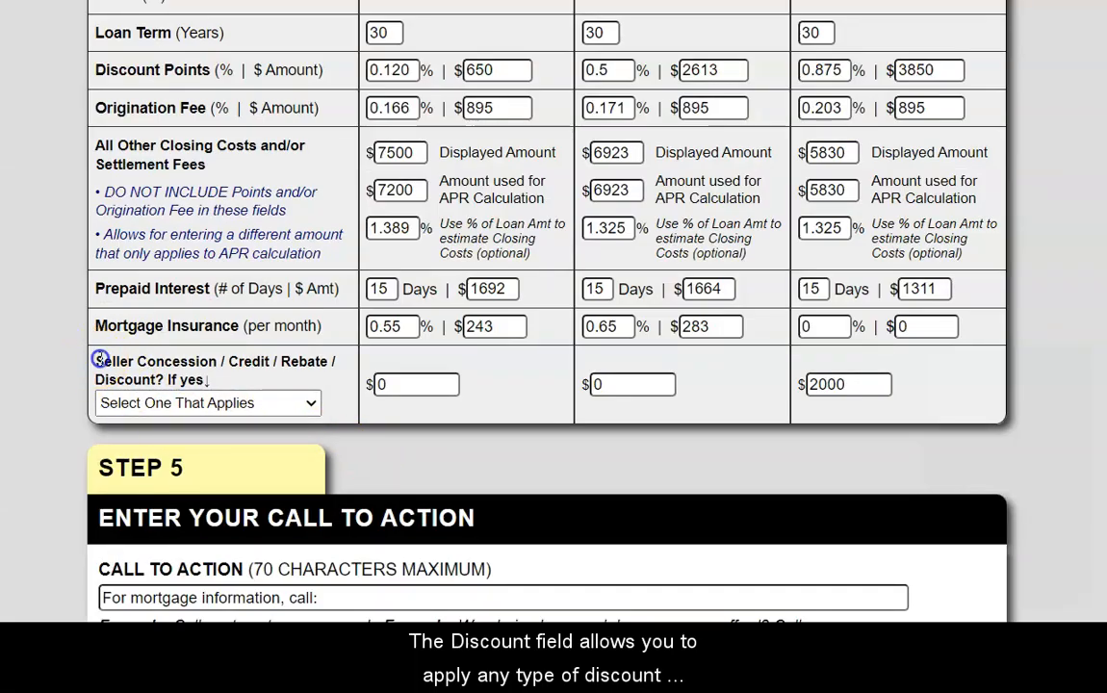
Give Loan 1 a discount of 2000 and label the discount row as Lender Rebate
left_click_drag(100, 359, 220, 381)
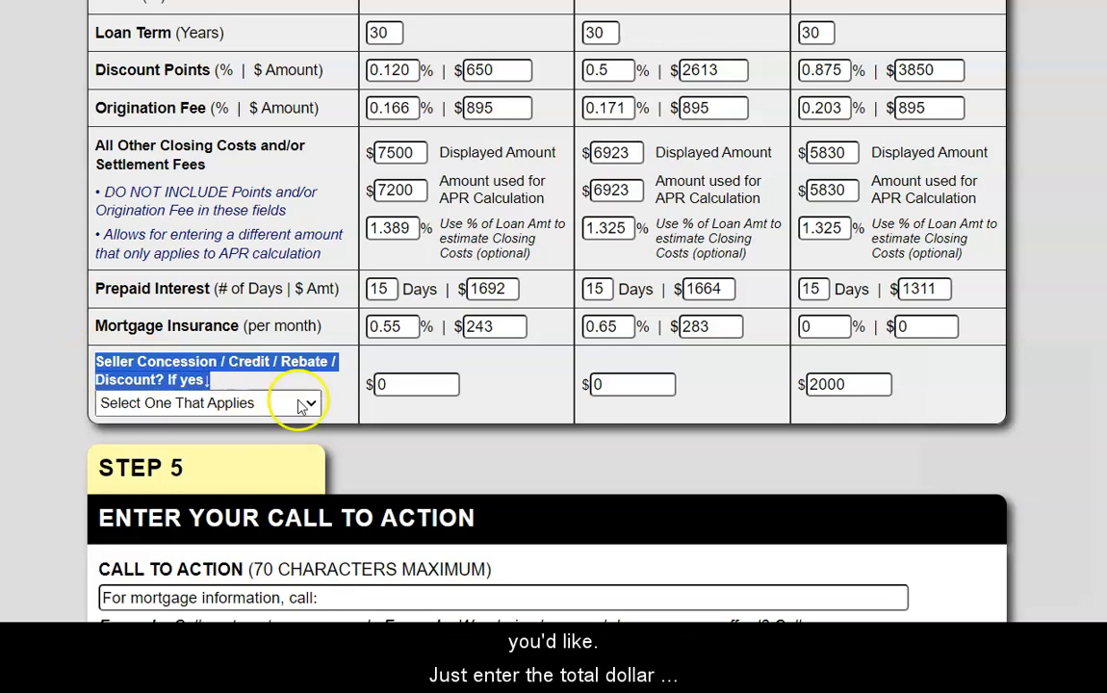
left_click(401, 384)
left_click_drag(400, 384, 371, 385)
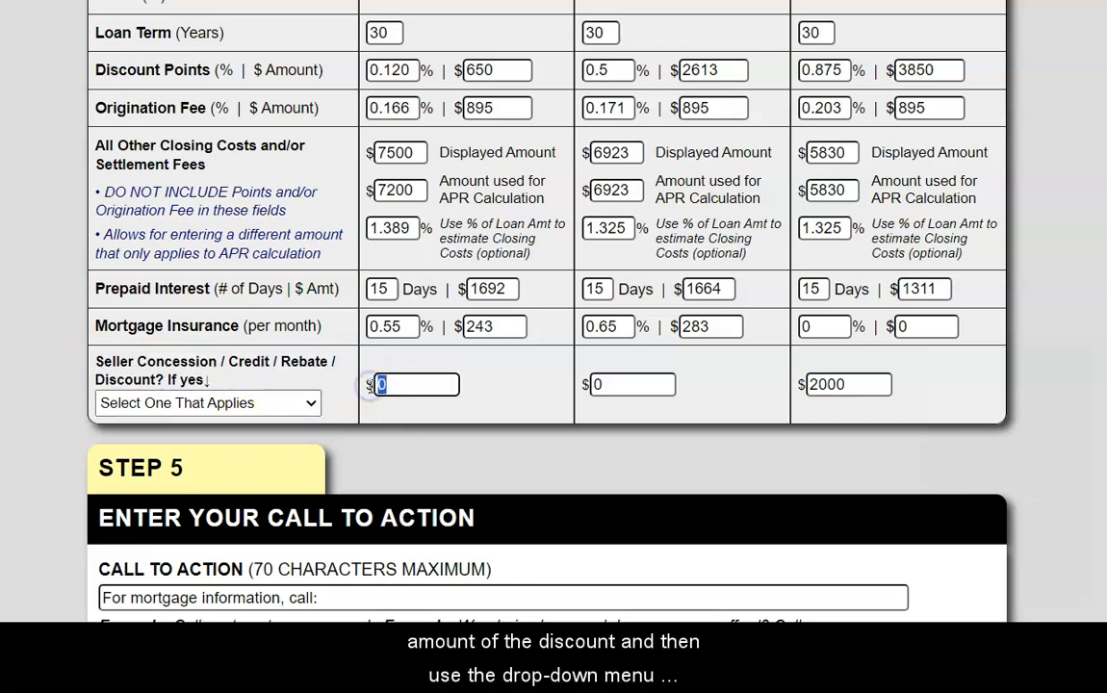
left_click(312, 403)
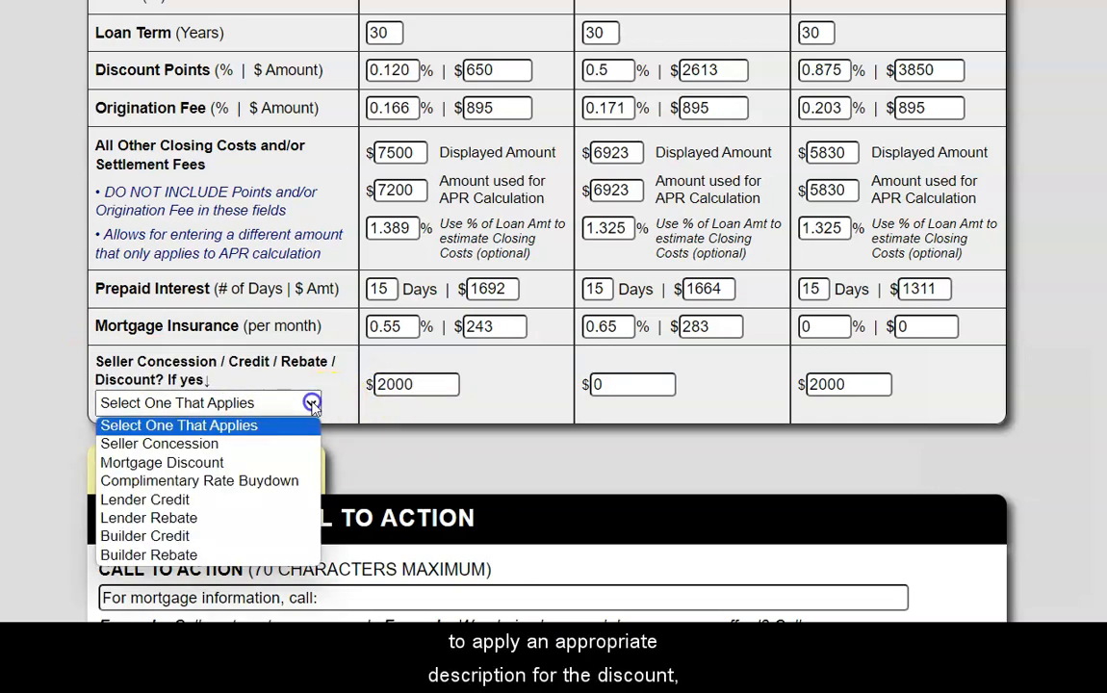
left_click(231, 519)
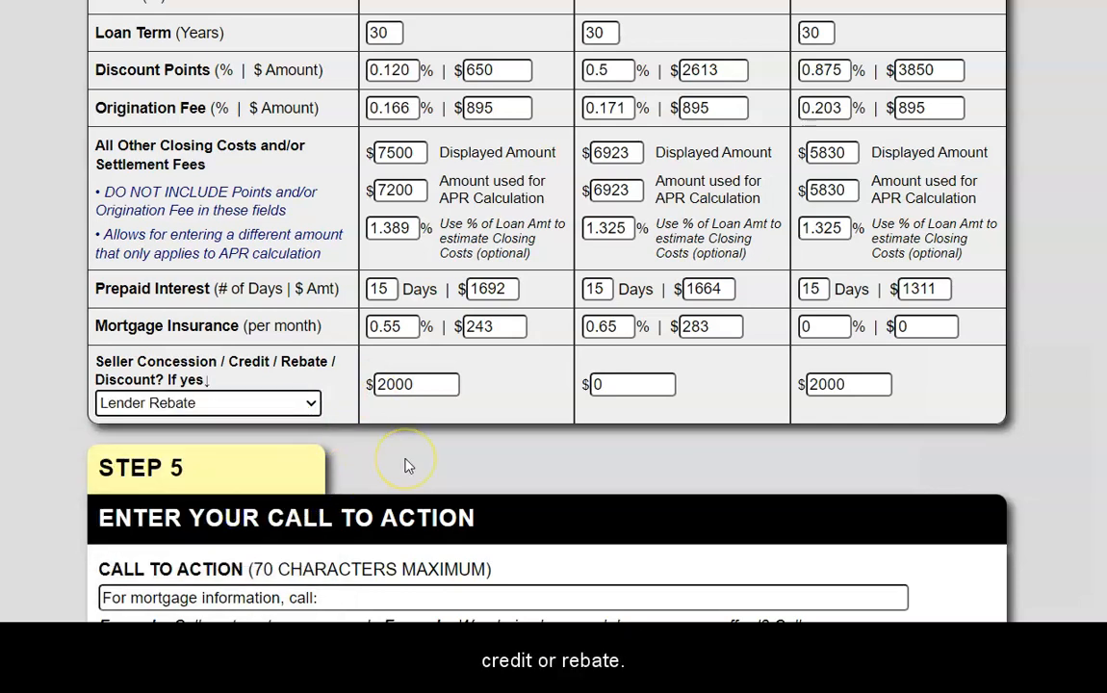
Try the call to action "For mortgage information, call Your Name Here:" in Step 5, and restore it to "For mortgage information, call:"
scroll(404, 466, "down", 3)
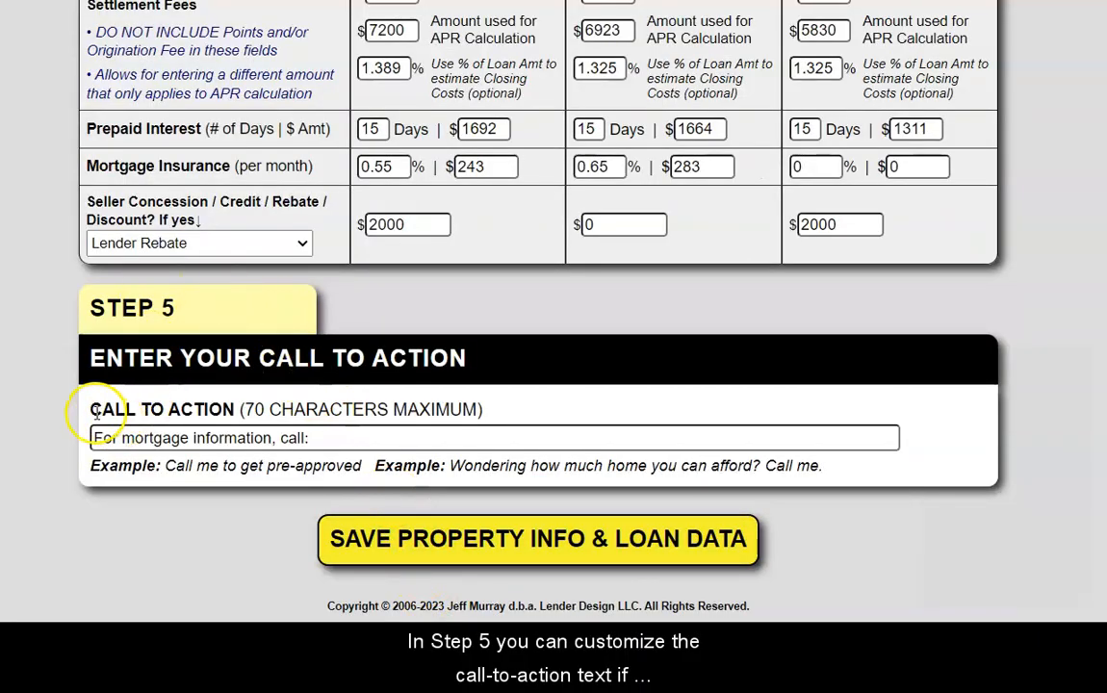
left_click_drag(91, 408, 229, 403)
left_click_drag(309, 438, 87, 439)
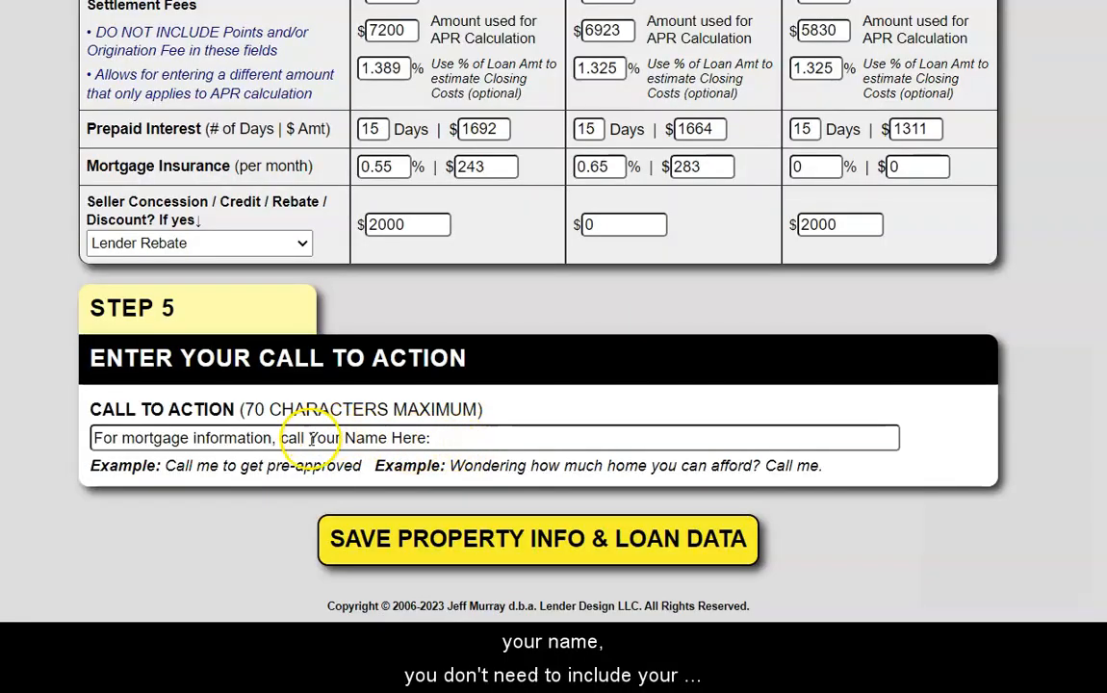
left_click_drag(308, 438, 485, 437)
key("BackSpace")
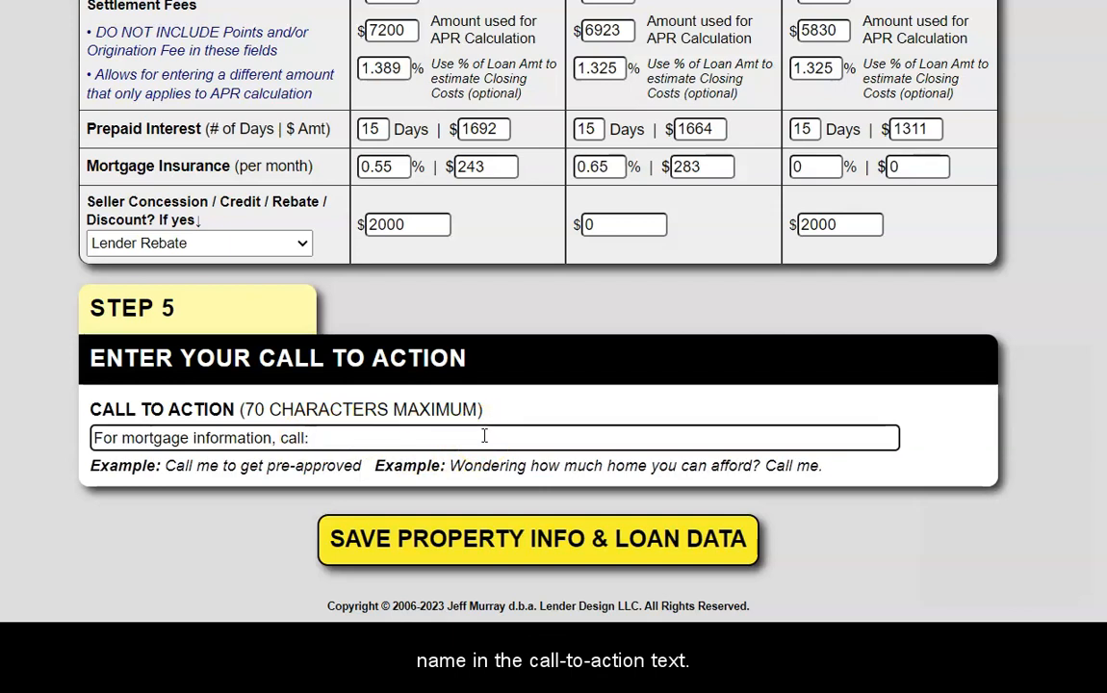
left_click(862, 552)
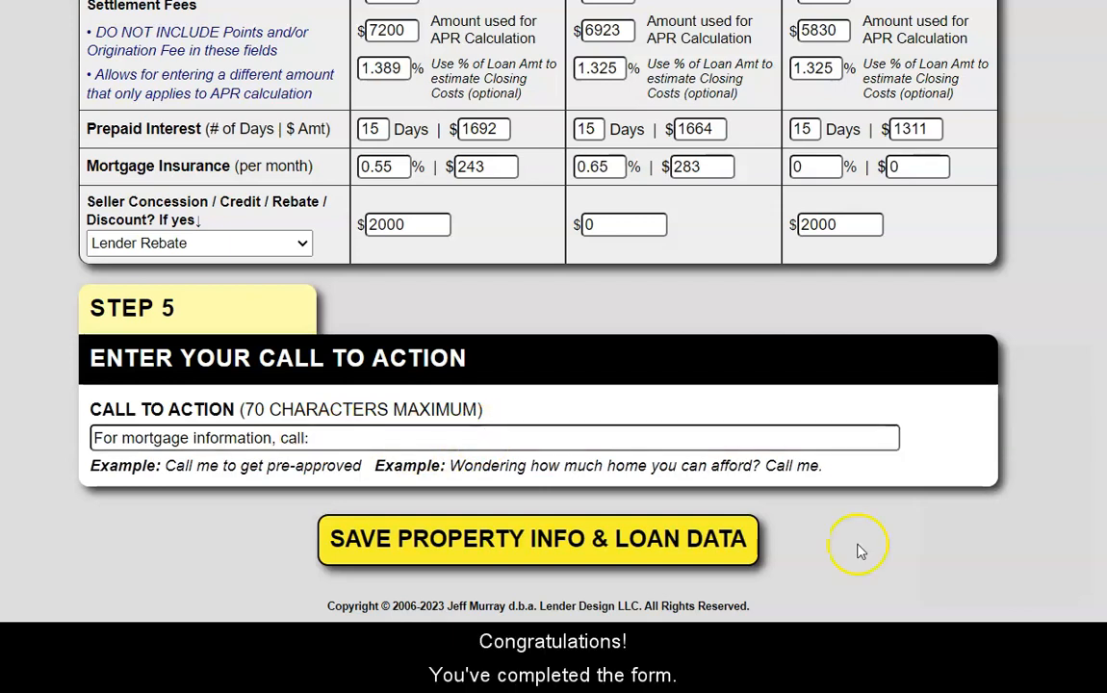